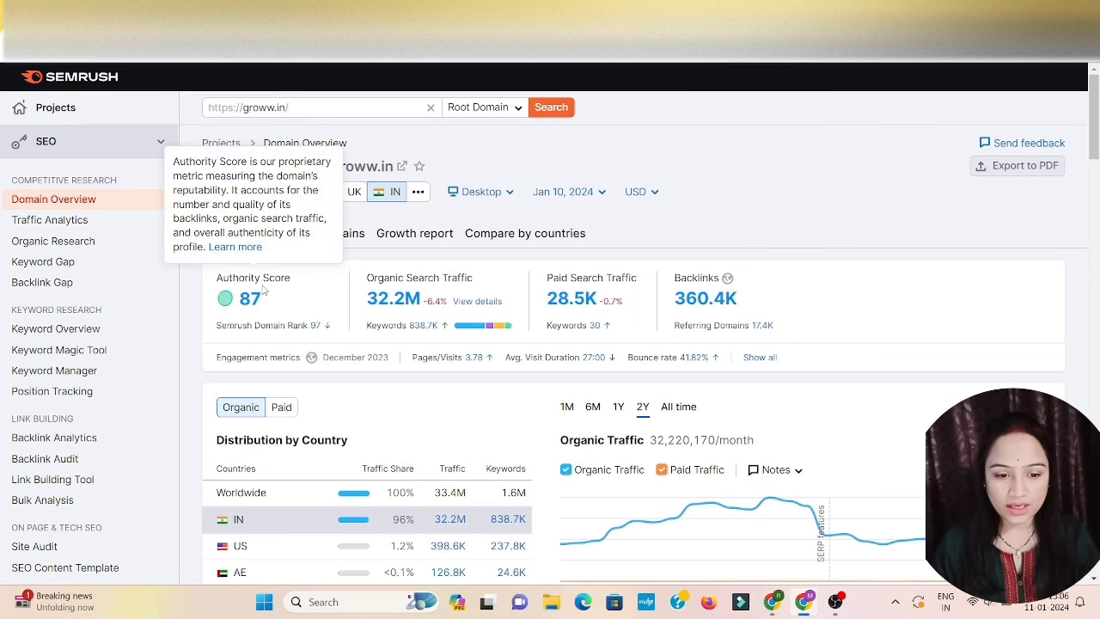
# Step: Check the authority score and organic search traffic of groww.in, and open its organic search positions report
pyautogui.moveTo(253, 289)
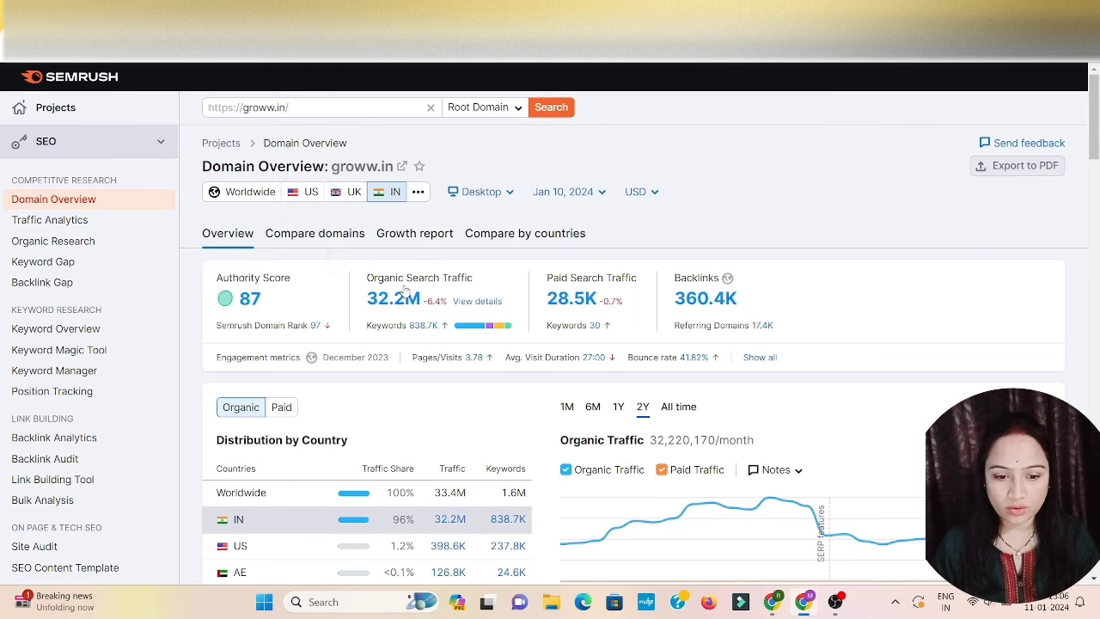
pyautogui.moveTo(471, 286)
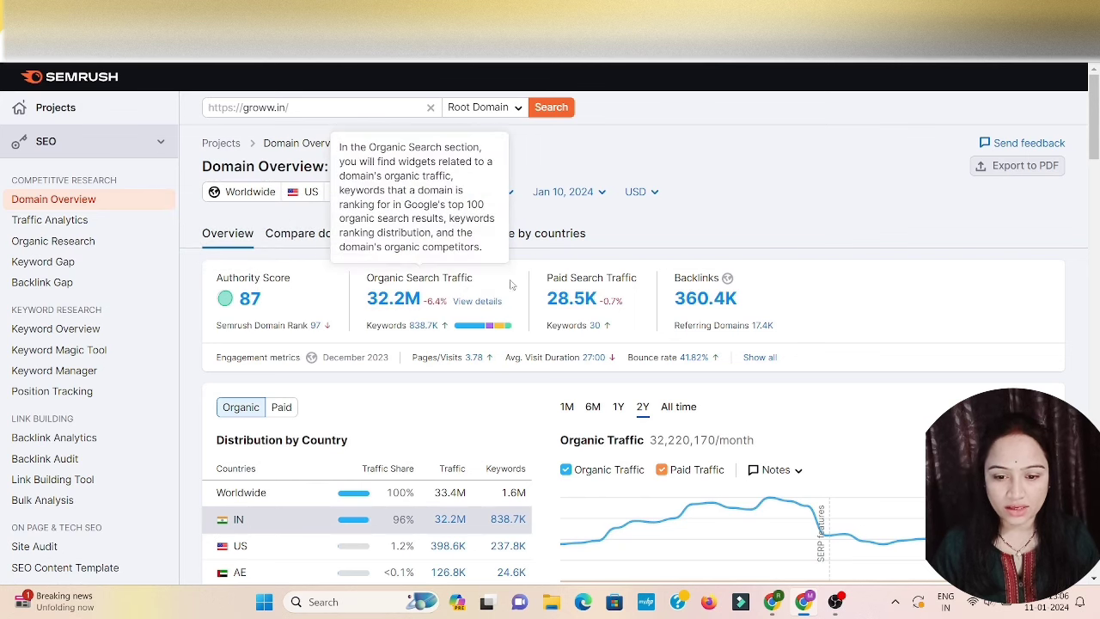
pyautogui.click(400, 305)
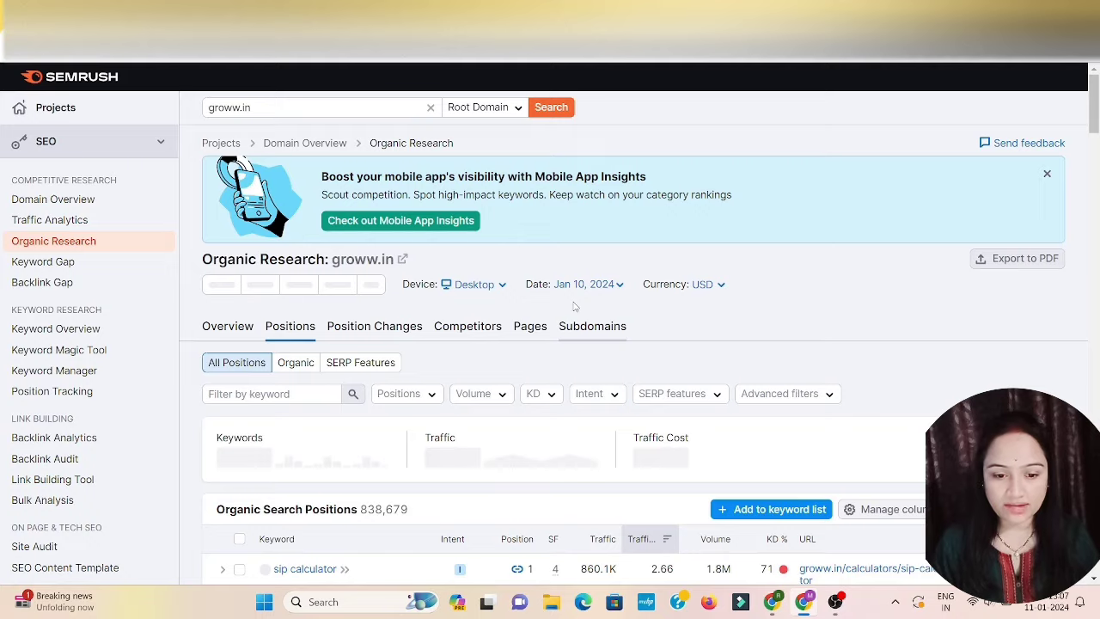
# Step: Examine the organic search positions of groww.in, comparing keywords by position, traffic, search volume and ranking URL
pyautogui.scroll(-3, 574, 305)
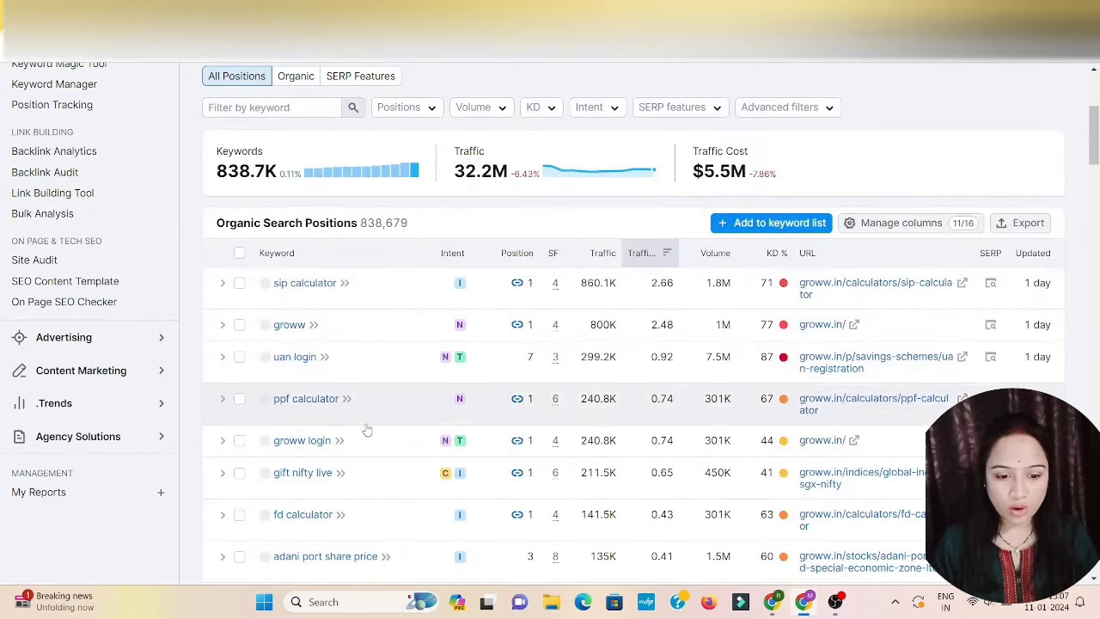
pyautogui.scroll(-5, 365, 430)
pyautogui.scroll(8, 367, 432)
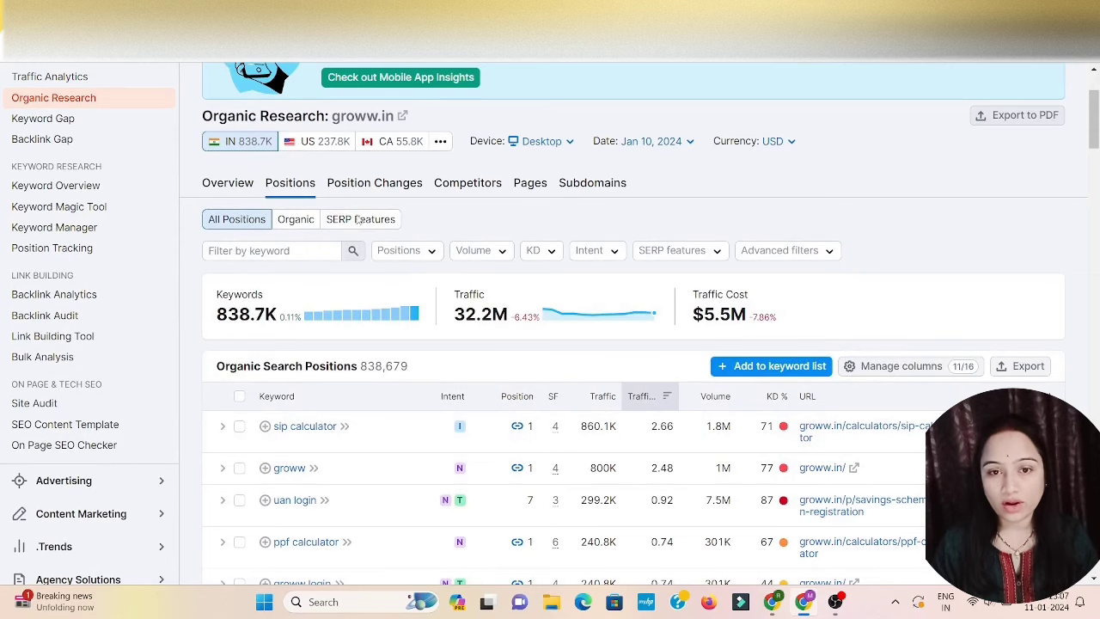
pyautogui.scroll(-2, 341, 208)
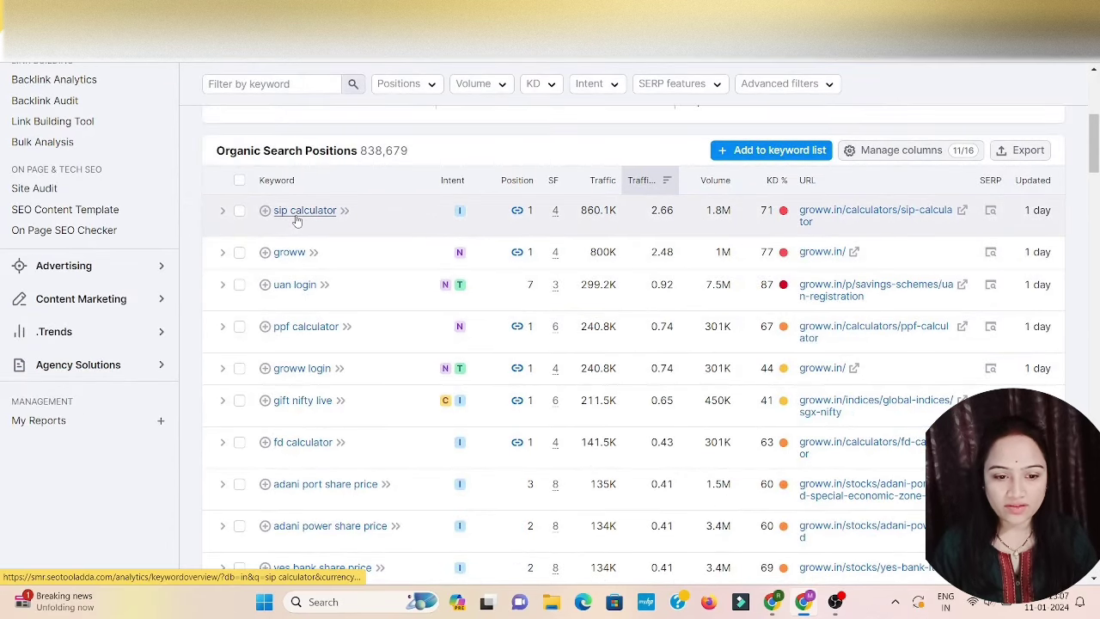
pyautogui.moveTo(721, 221)
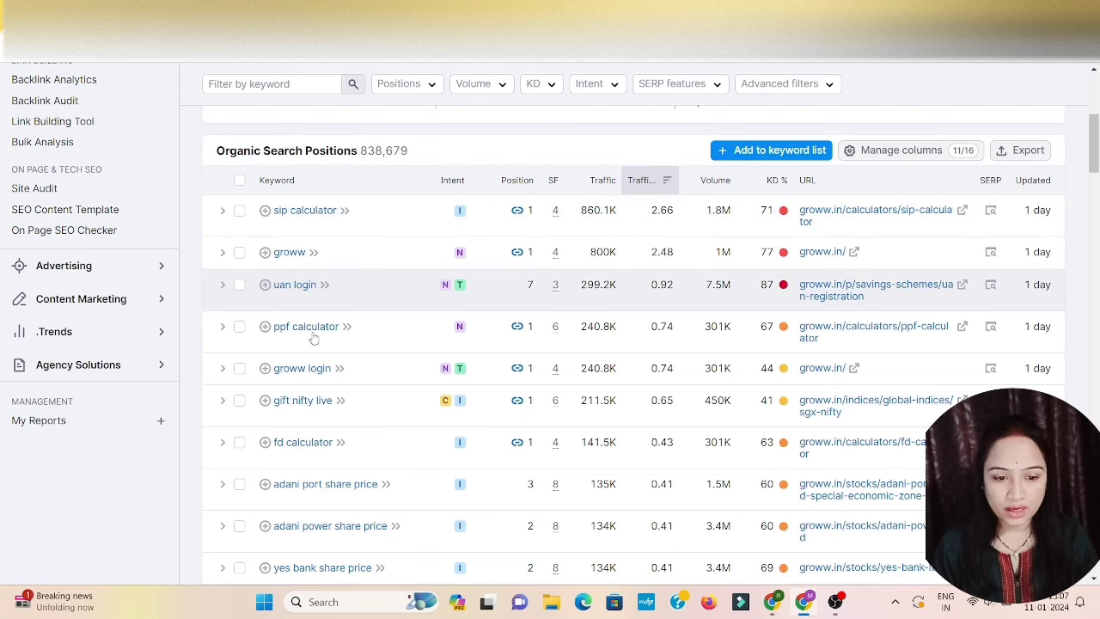
pyautogui.scroll(-2, 313, 331)
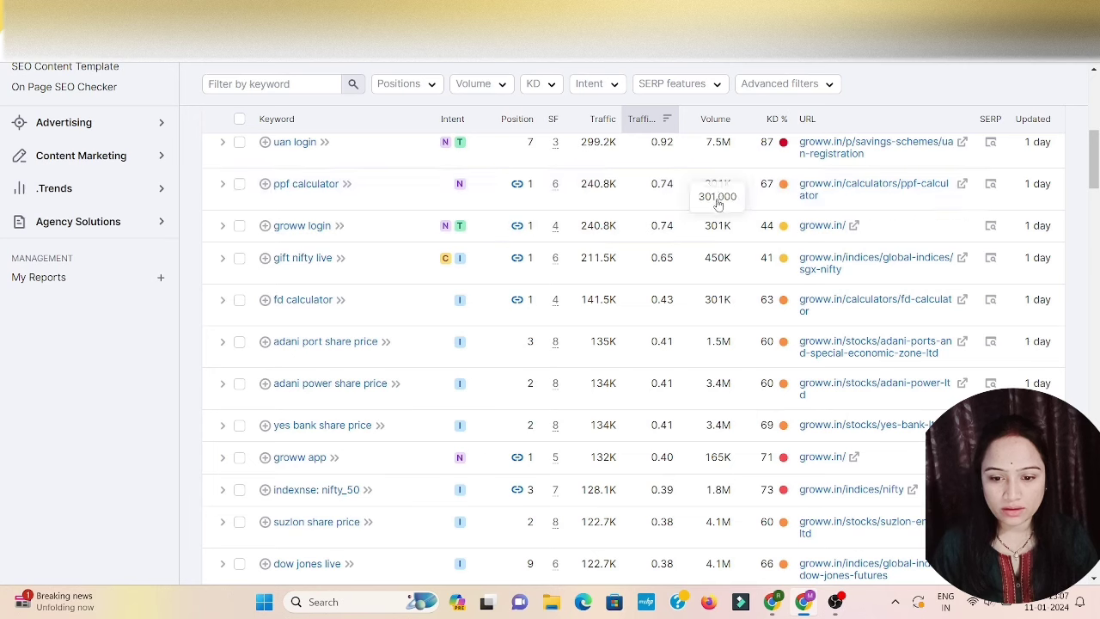
pyautogui.moveTo(720, 191)
pyautogui.scroll(-7, 368, 372)
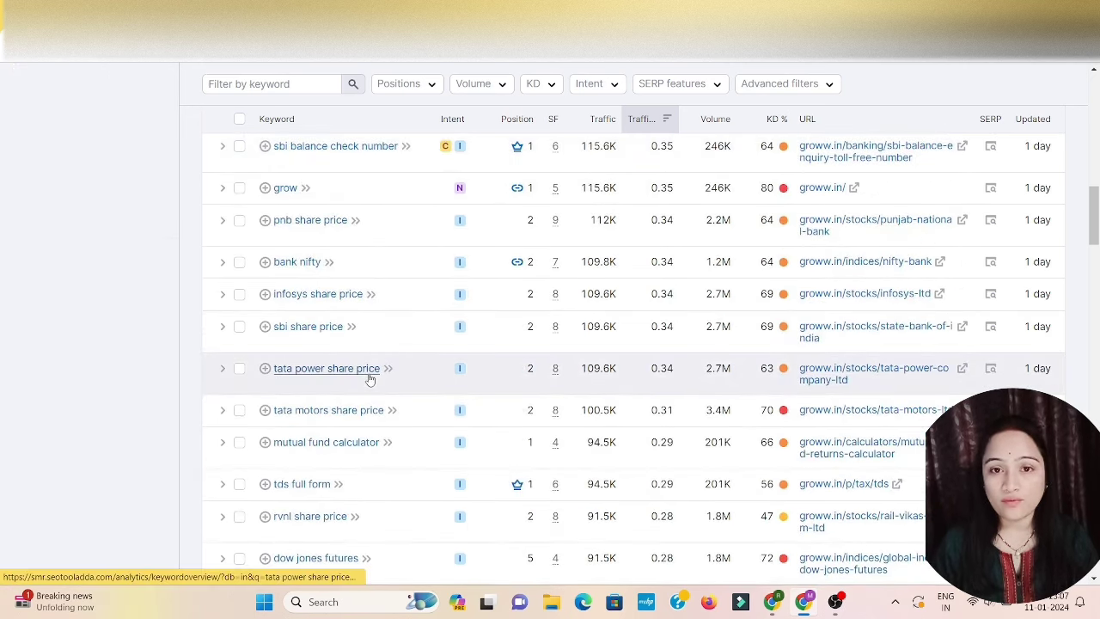
pyautogui.scroll(10, 369, 378)
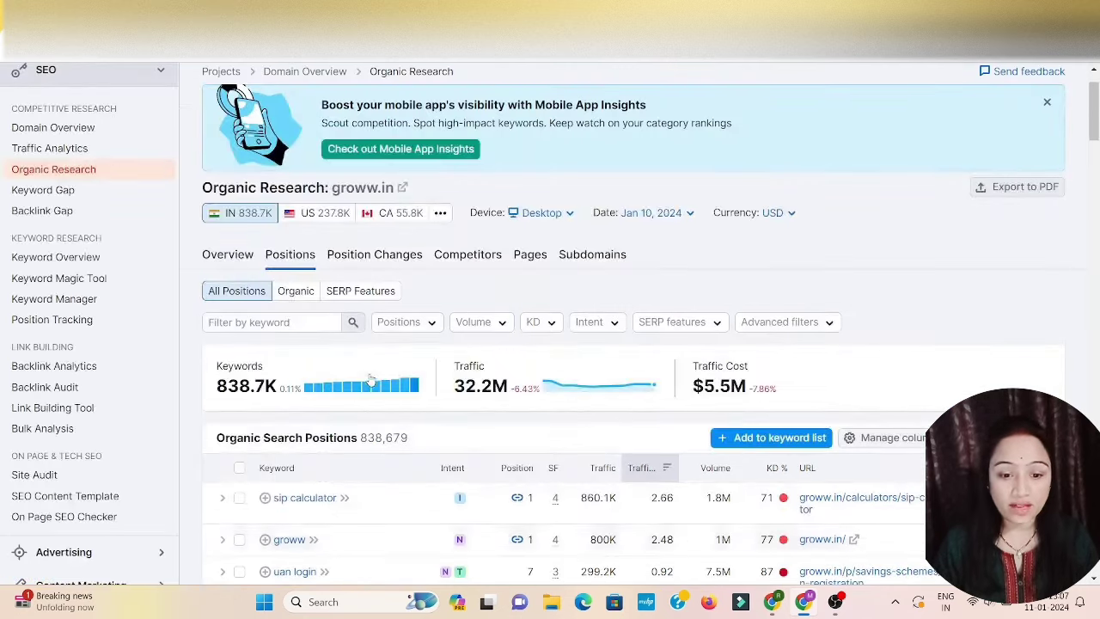
# Step: Filter the organic search positions by the keyword "loan"
pyautogui.click(280, 324)
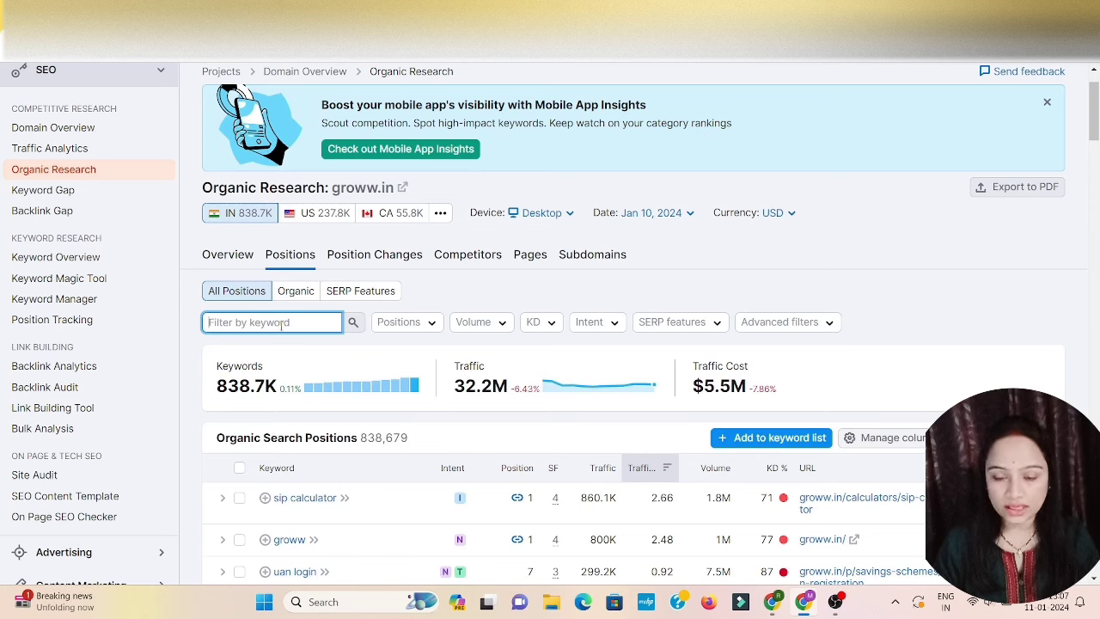
pyautogui.write('loan')
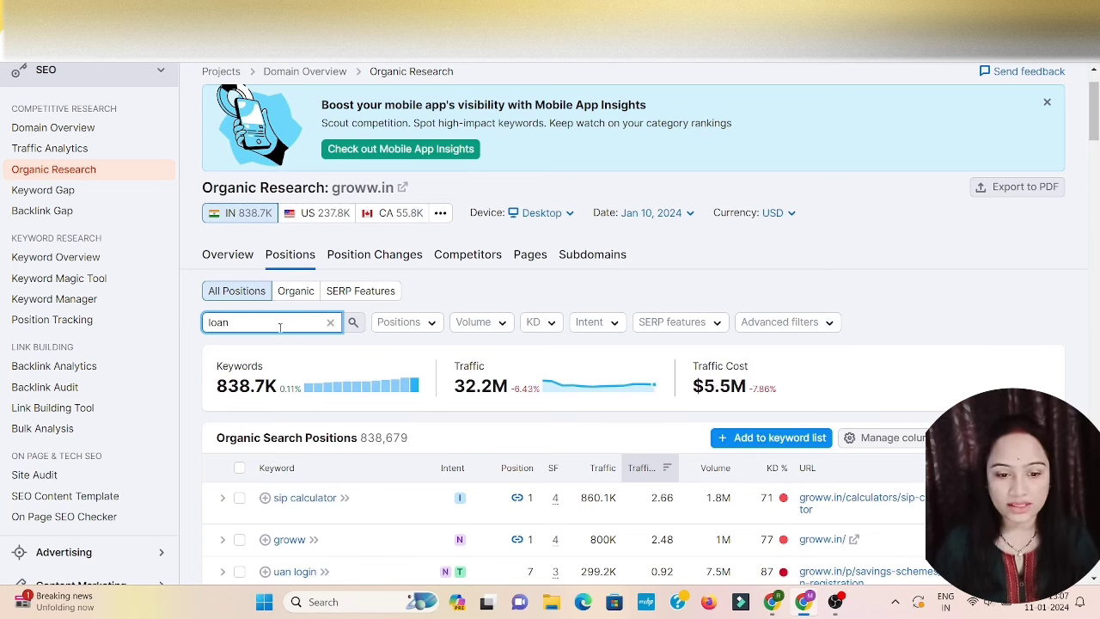
pyautogui.click(353, 327)
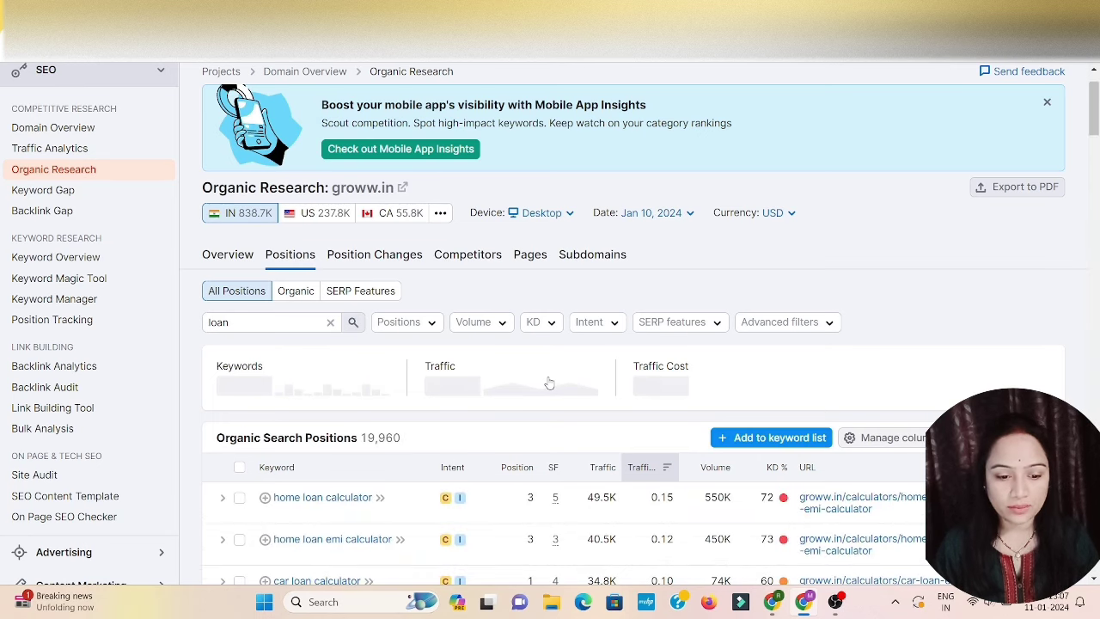
pyautogui.scroll(-3, 548, 383)
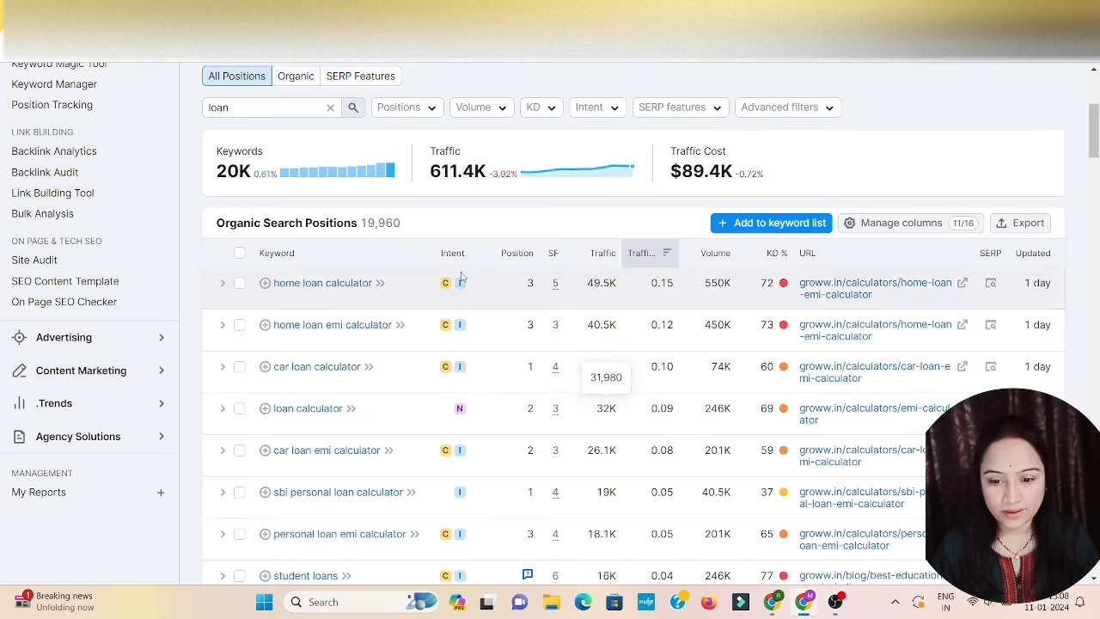
pyautogui.scroll(3, 464, 387)
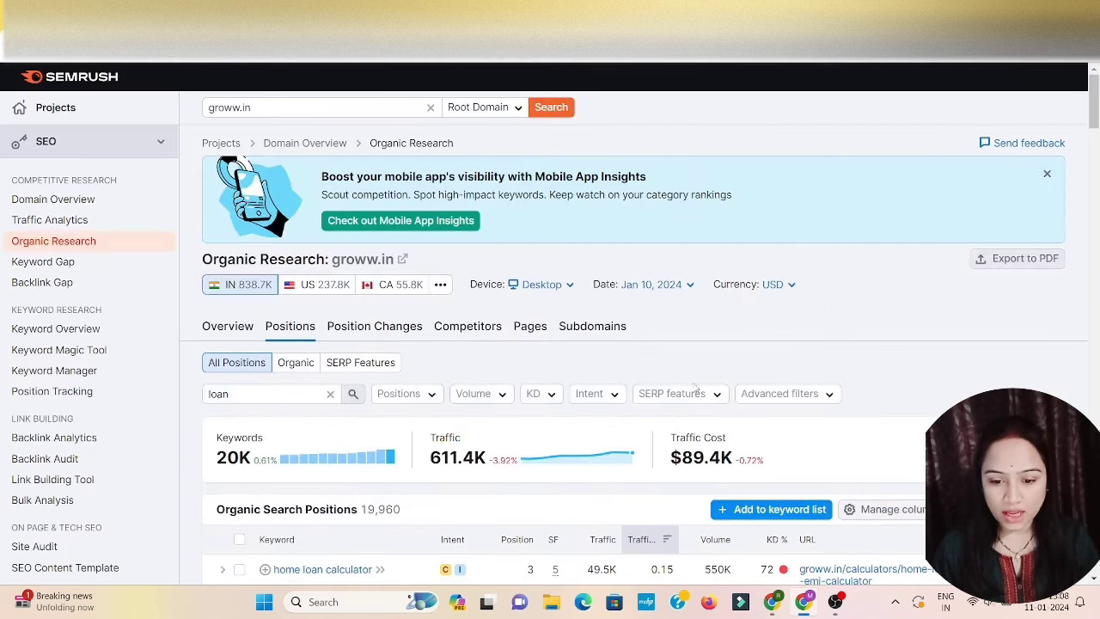
# Step: Apply an advanced filter that includes only keywords with a words count greater than 5
pyautogui.click(795, 395)
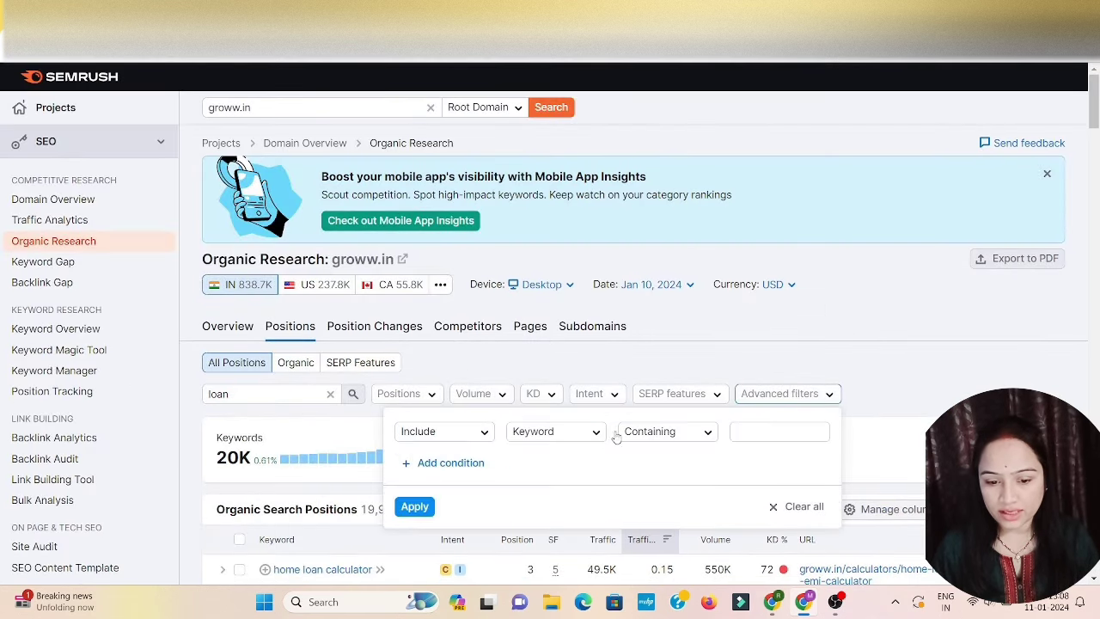
pyautogui.click(662, 432)
pyautogui.click(554, 431)
pyautogui.scroll(-2, 563, 491)
pyautogui.scroll(-4, 562, 491)
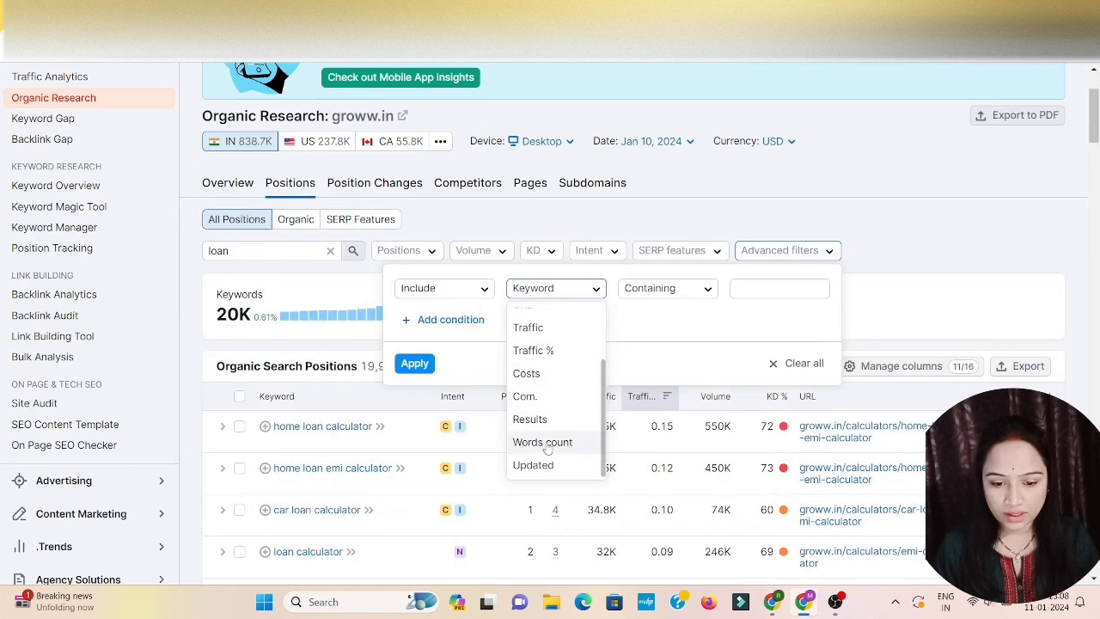
pyautogui.click(558, 441)
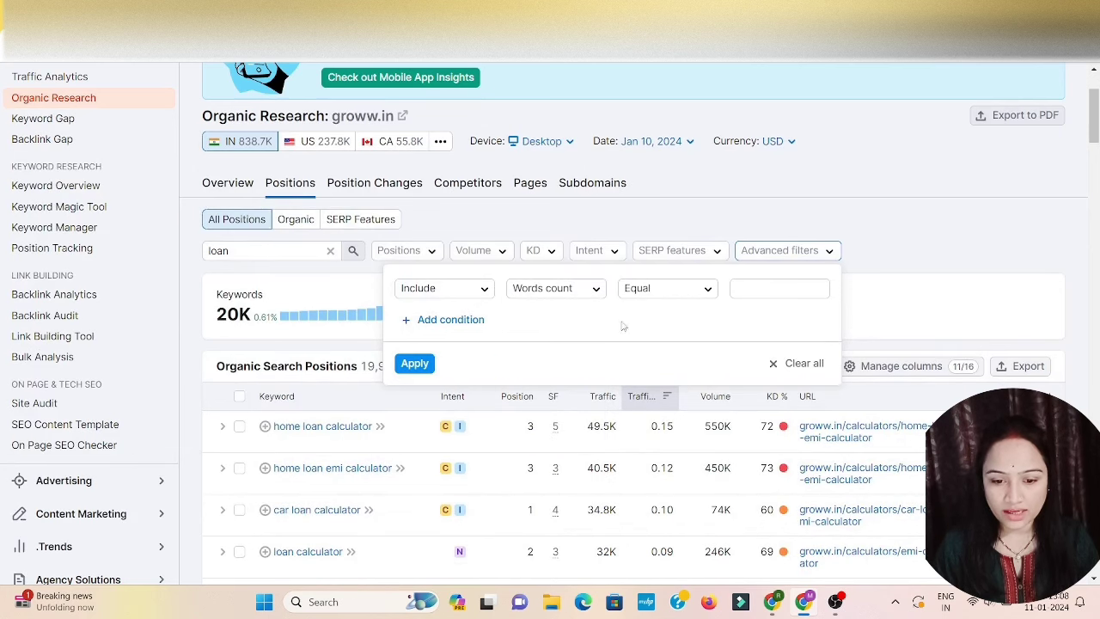
pyautogui.click(664, 291)
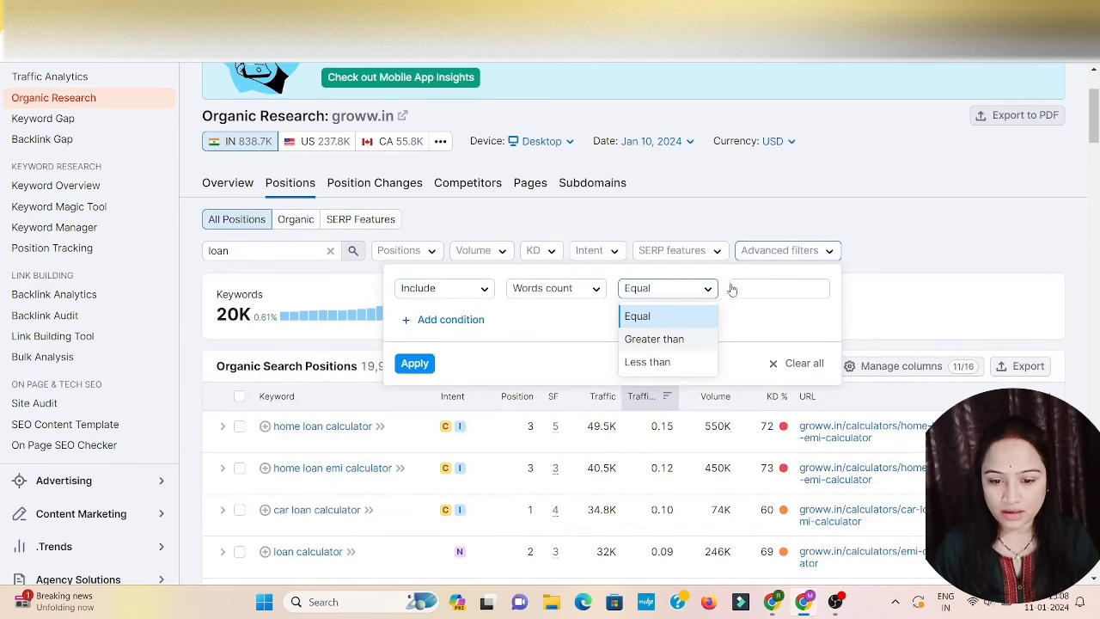
pyautogui.click(654, 338)
pyautogui.click(753, 286)
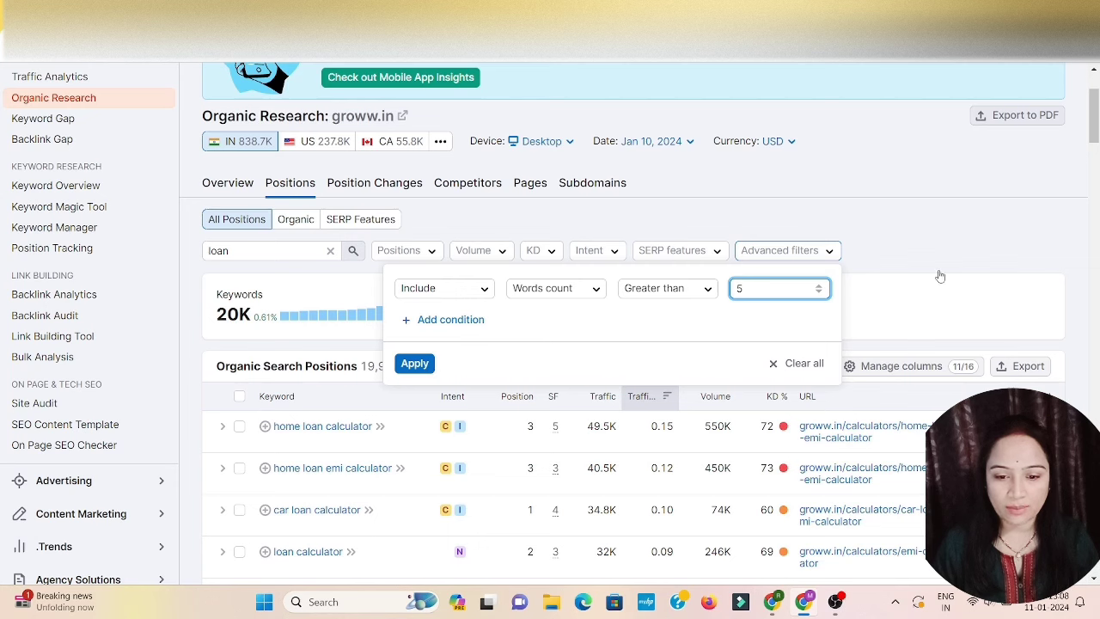
pyautogui.press('Return')
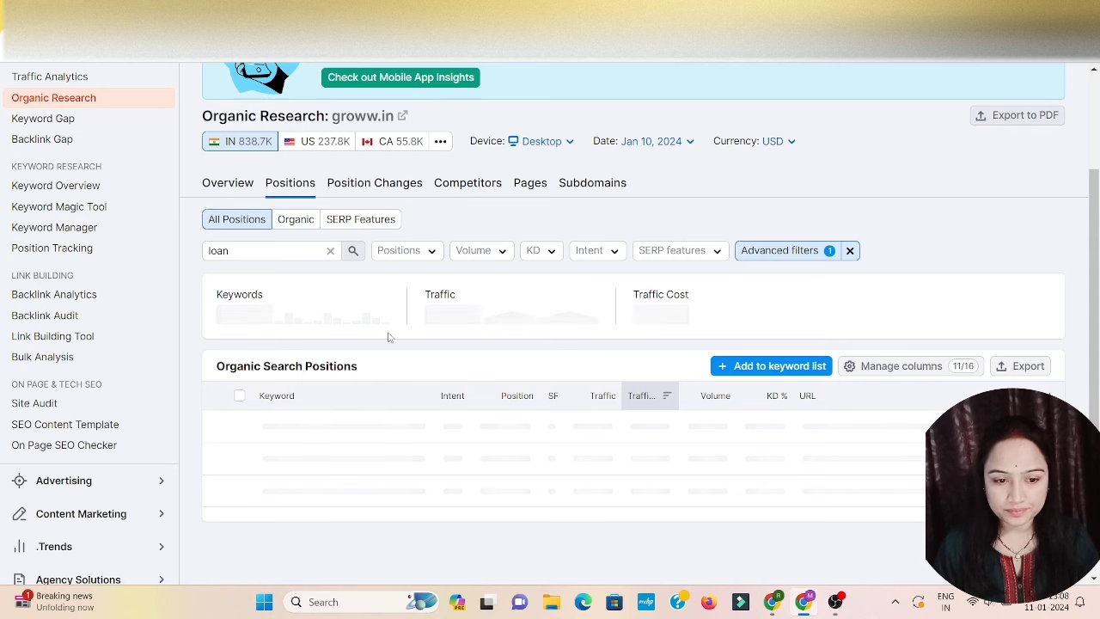
# Step: Look through the filtered loan keywords and sort them by KD % from lowest to highest
pyautogui.scroll(-3, 725, 434)
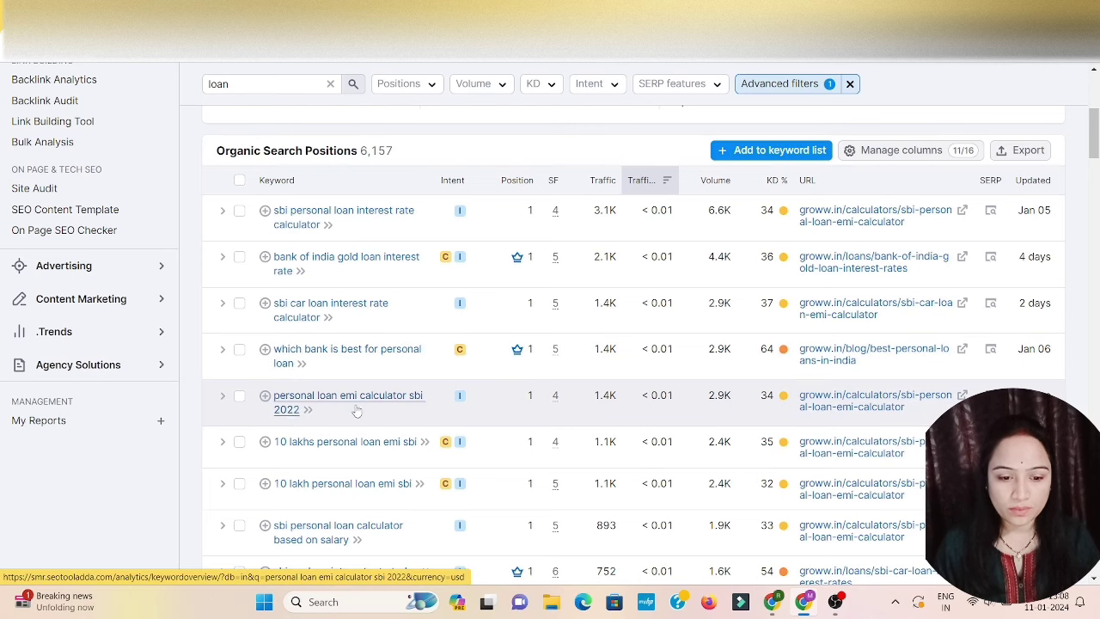
pyautogui.scroll(-3, 348, 411)
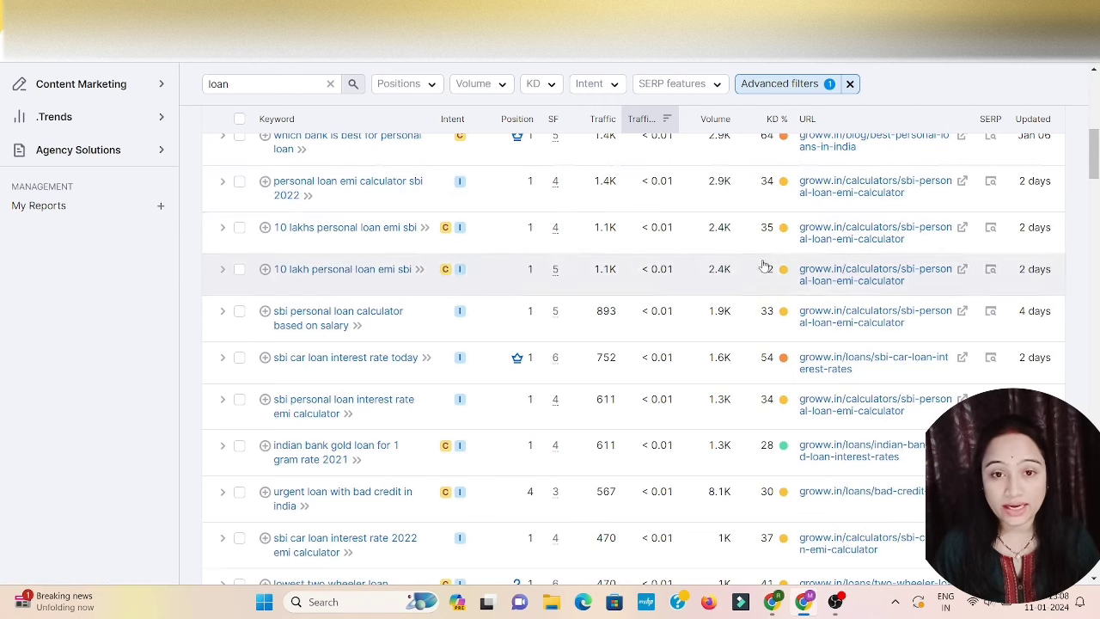
pyautogui.scroll(-5, 773, 392)
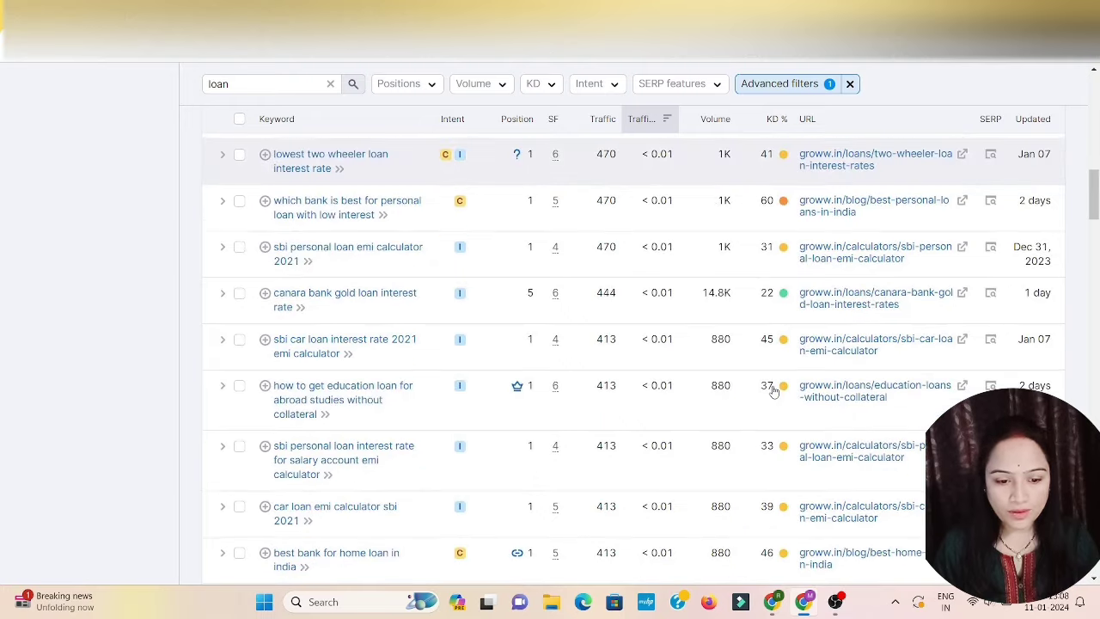
pyautogui.scroll(4, 775, 391)
pyautogui.scroll(5, 774, 392)
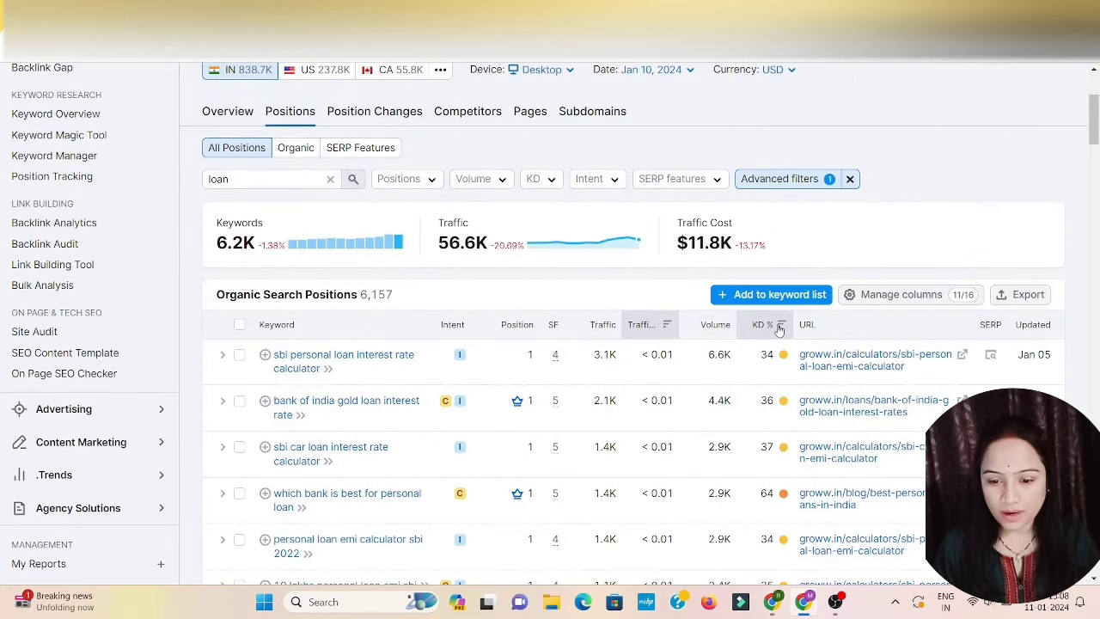
pyautogui.click(779, 327)
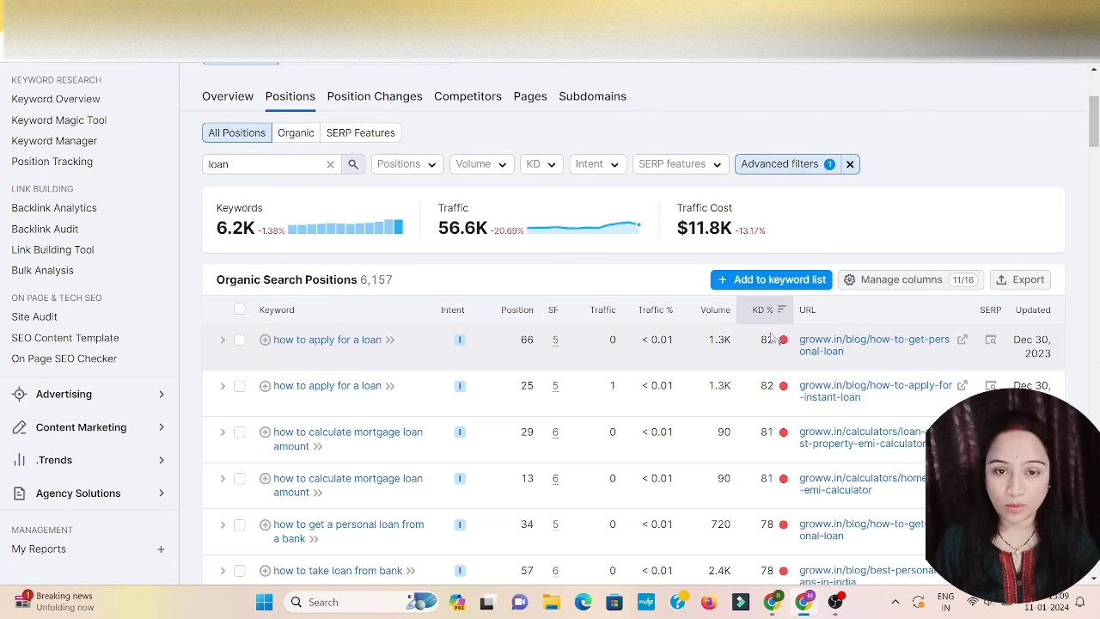
pyautogui.click(778, 309)
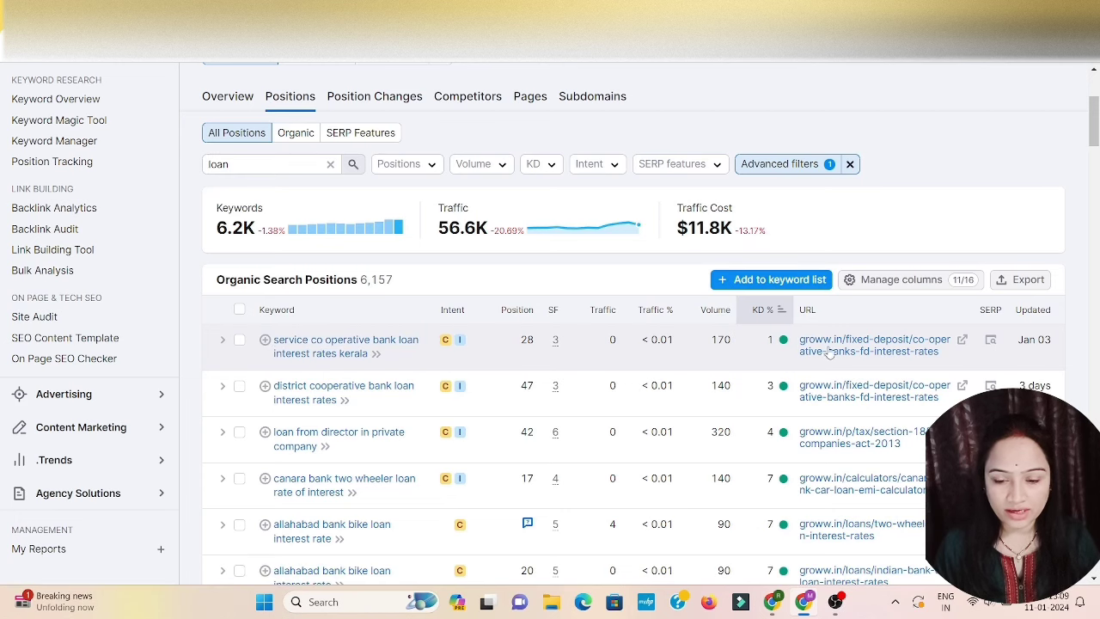
# Step: Copy the low-difficulty keyword "uco bank se loan kaise le" from the list and search Google for it in a new tab
pyautogui.scroll(-3, 317, 442)
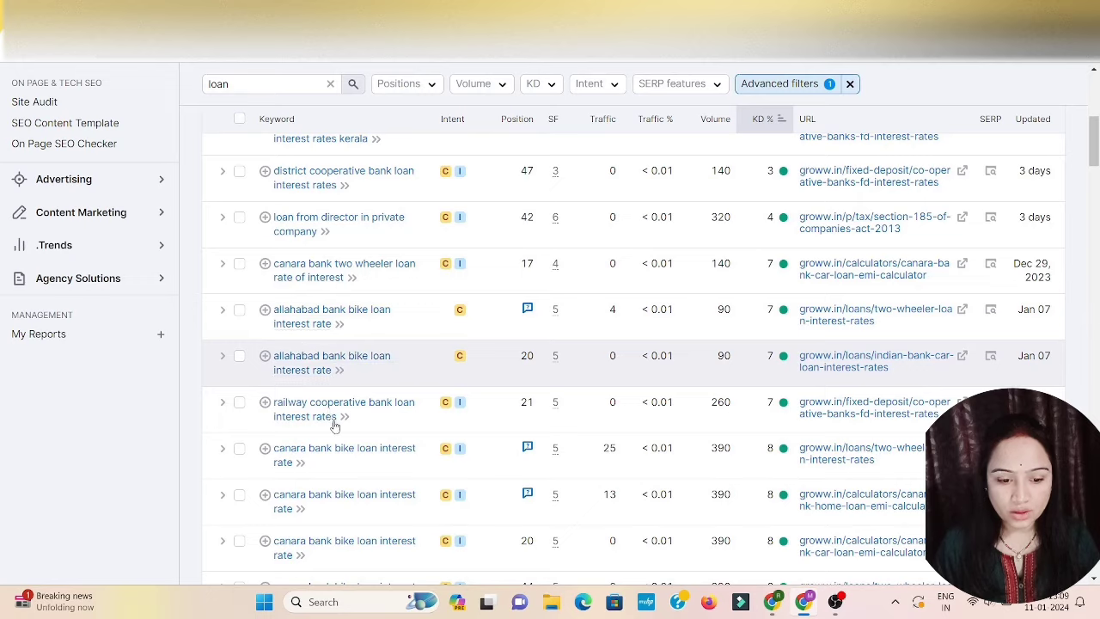
pyautogui.scroll(-3, 335, 430)
pyautogui.scroll(-3, 339, 437)
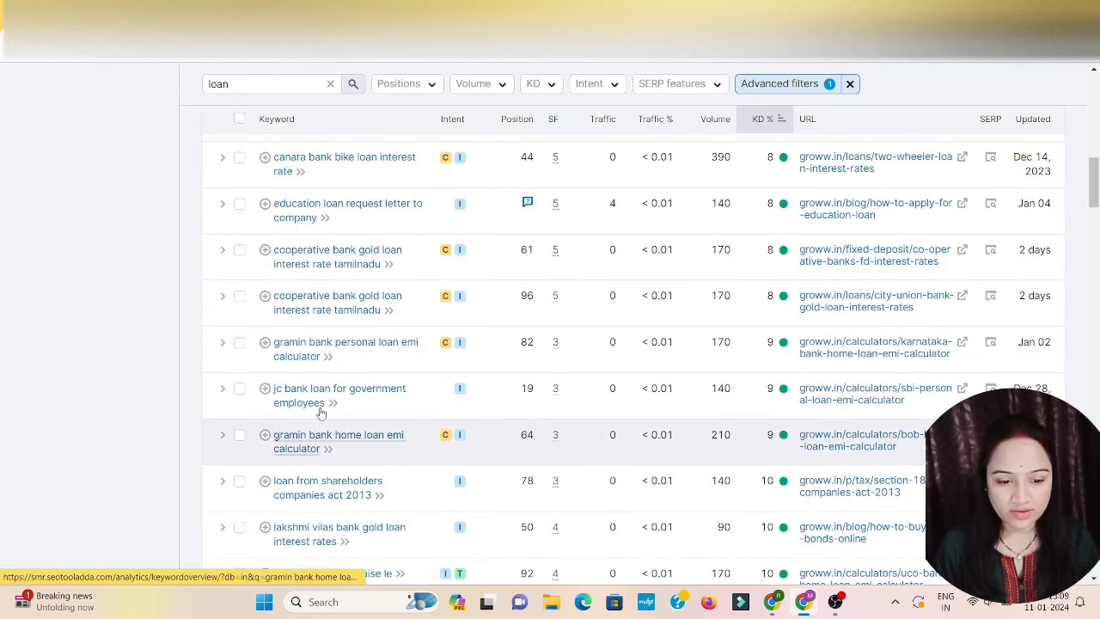
pyautogui.scroll(-3, 369, 446)
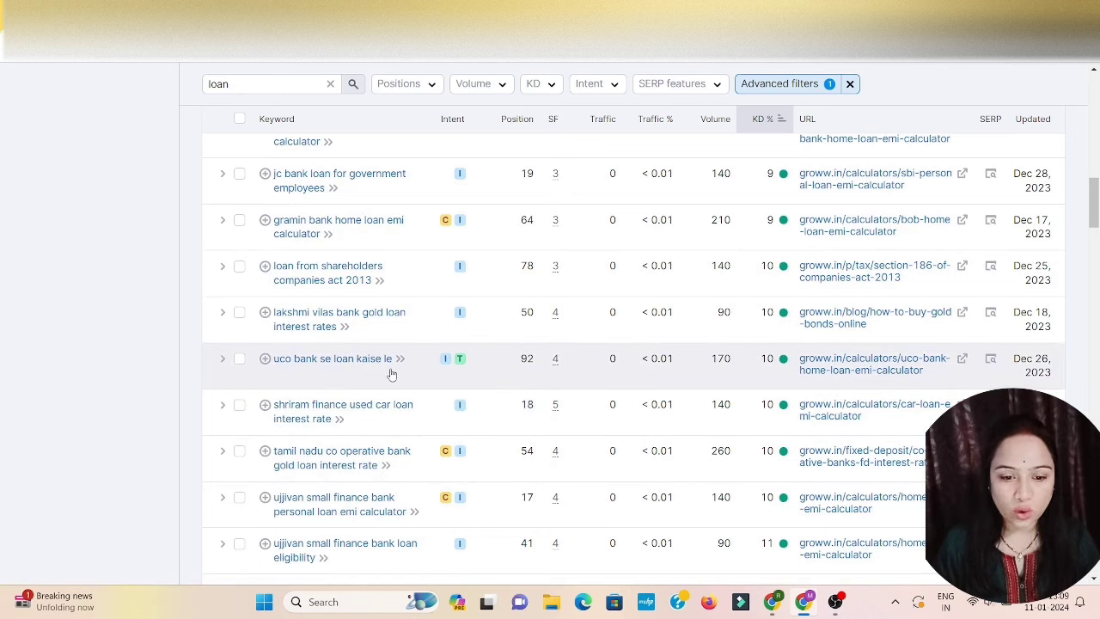
pyautogui.moveTo(391, 372); pyautogui.dragTo(271, 361)
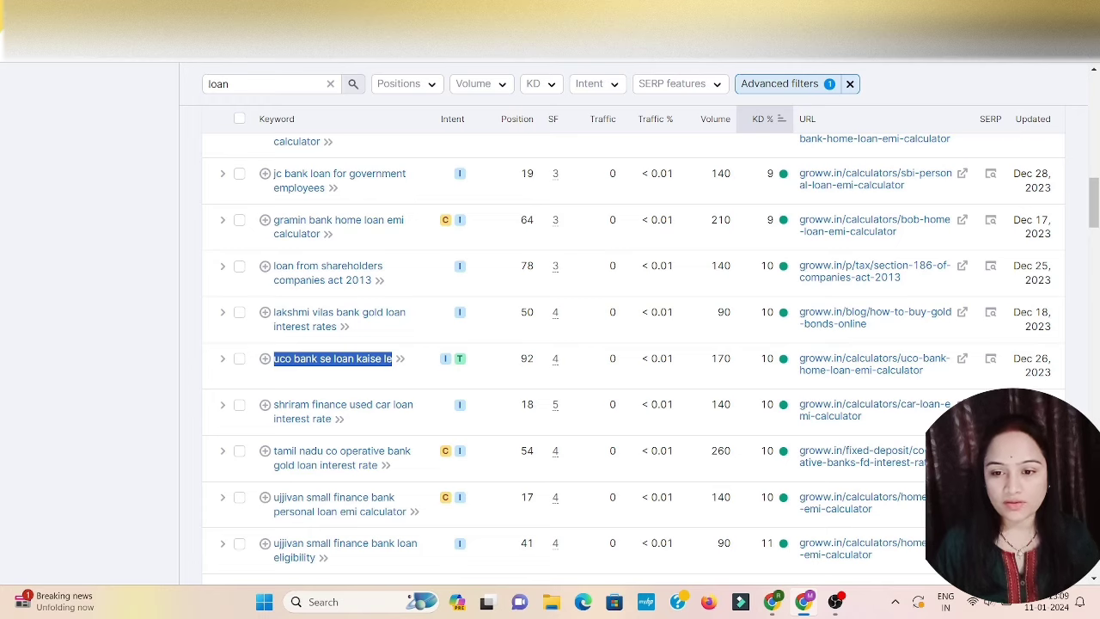
pyautogui.hotkey('ctrl', 'c')
pyautogui.hotkey('ctrl', 't')
pyautogui.hotkey('ctrl', 'v')
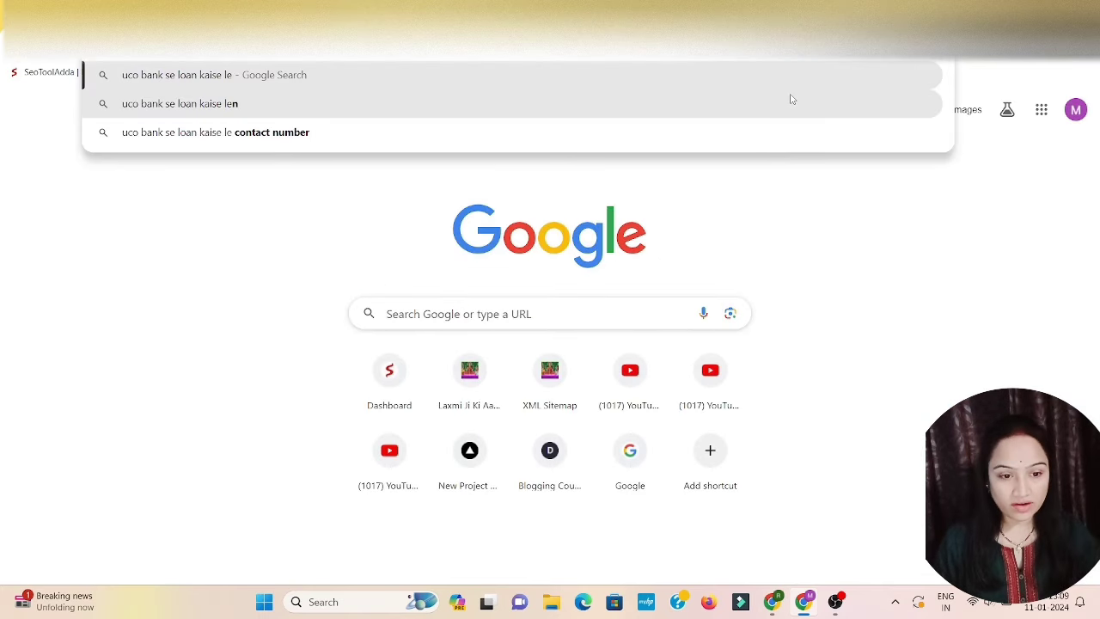
pyautogui.press('Return')
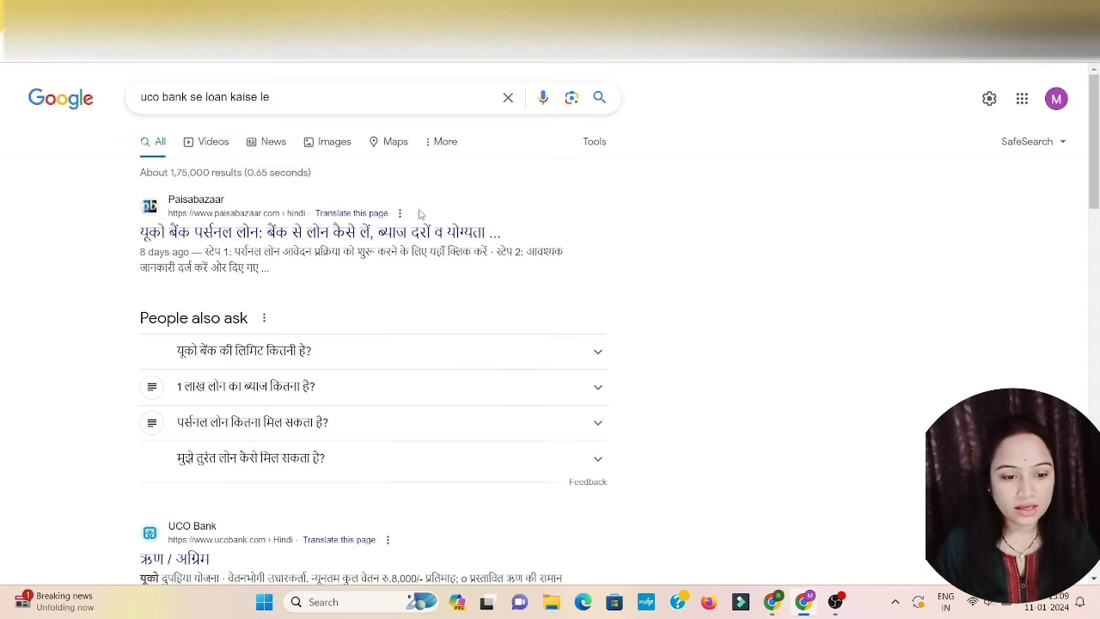
# Step: Examine the Google results for "uco bank se loan kaise le", including the top result's age, the People also ask section and competing sites
pyautogui.moveTo(136, 253); pyautogui.dragTo(178, 252)
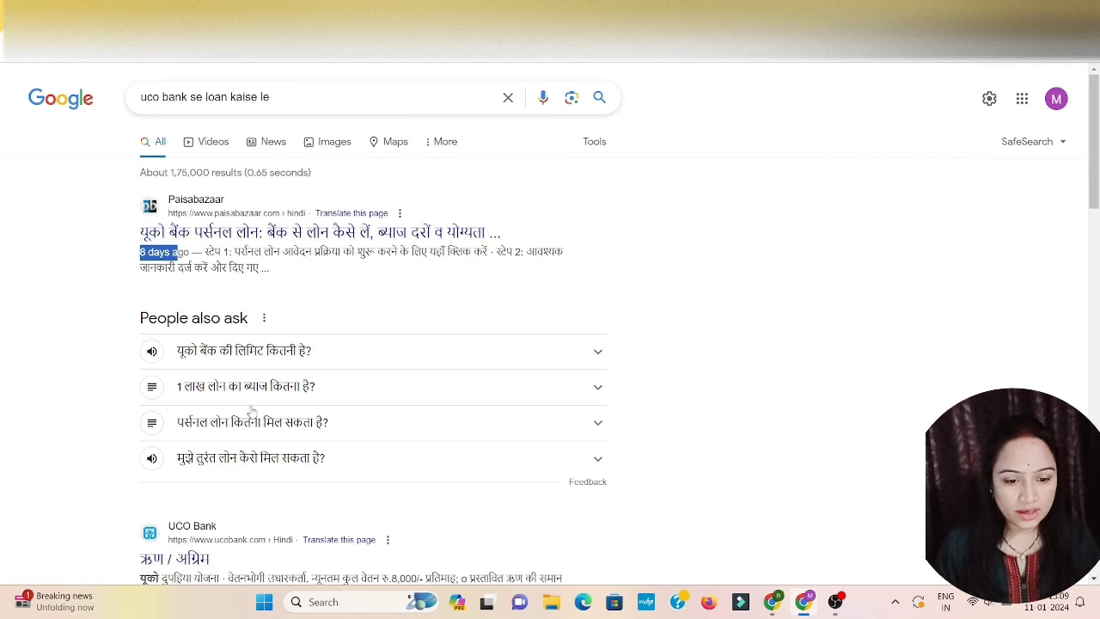
pyautogui.scroll(-3, 211, 455)
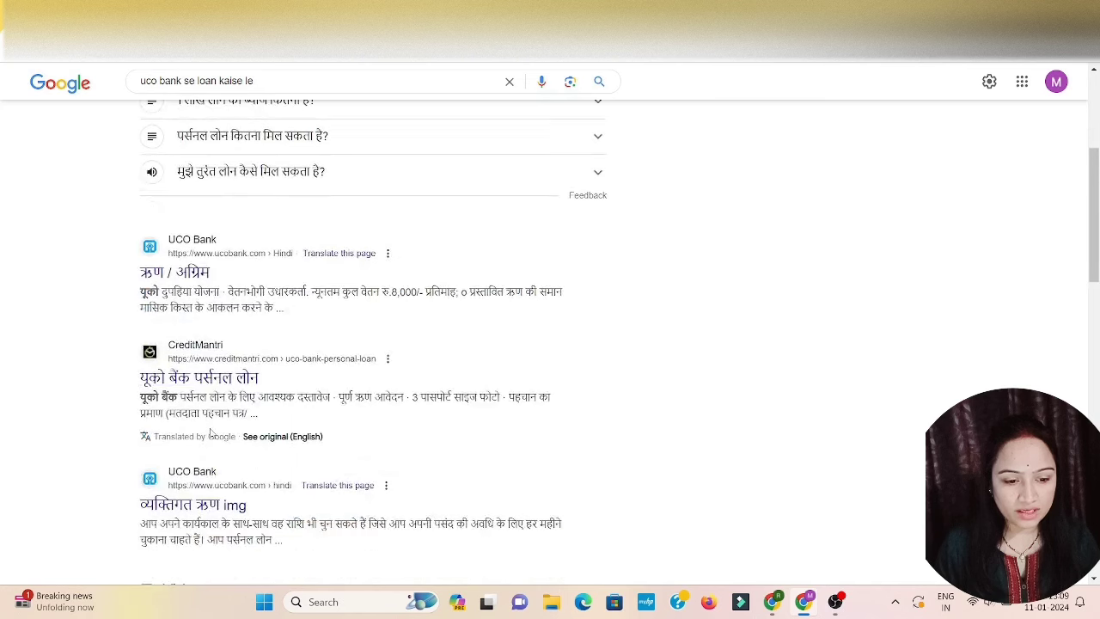
pyautogui.scroll(2, 215, 424)
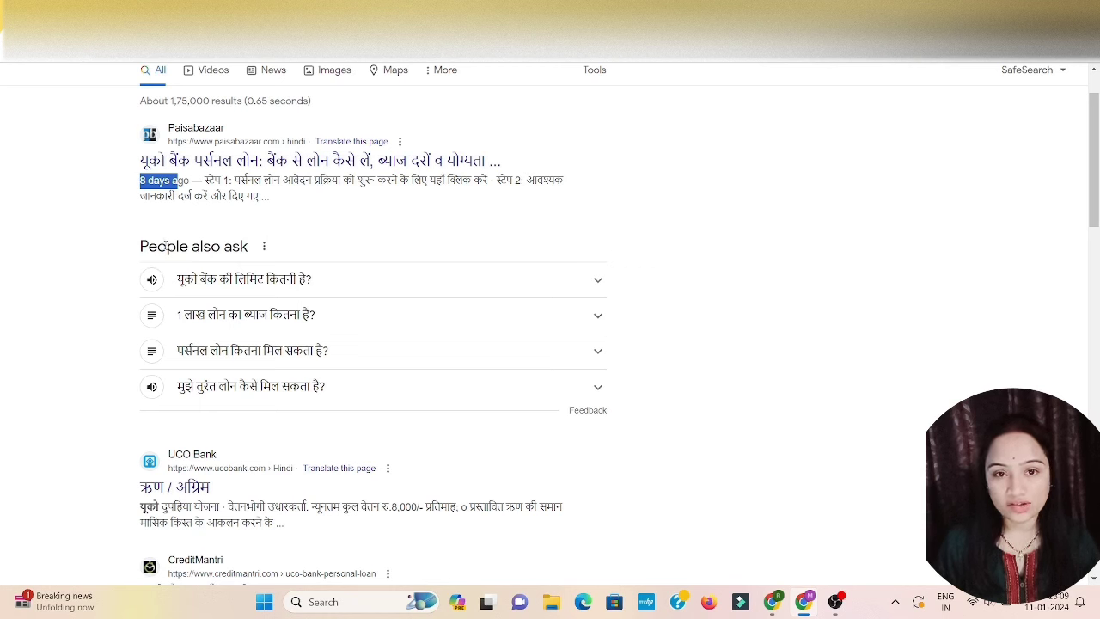
pyautogui.moveTo(122, 250); pyautogui.dragTo(251, 249)
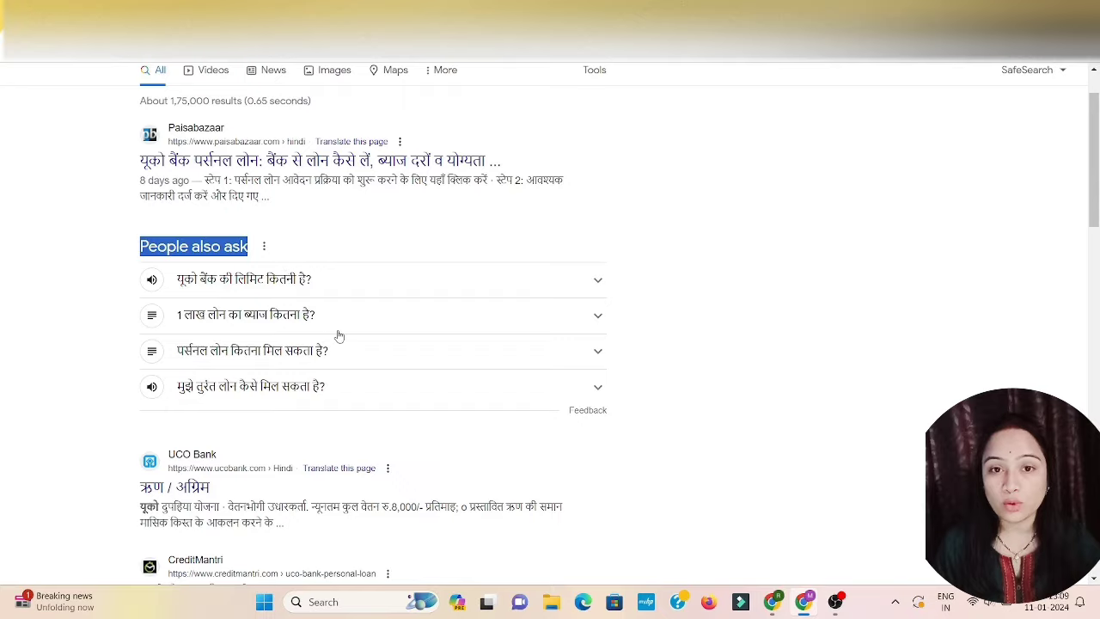
pyautogui.scroll(-7, 348, 415)
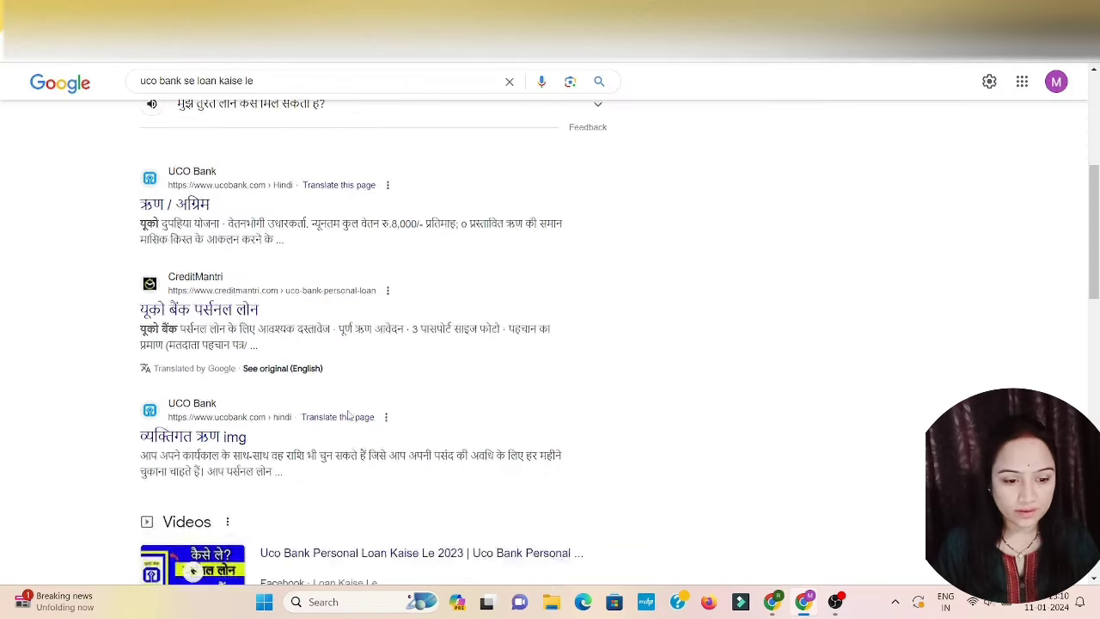
pyautogui.scroll(-7, 348, 414)
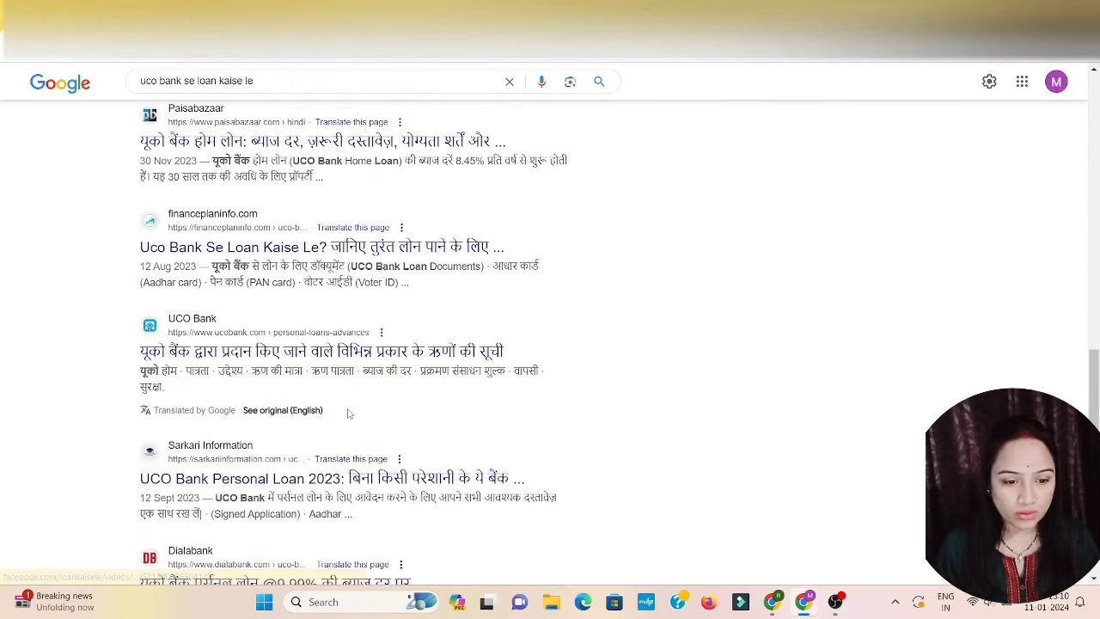
pyautogui.scroll(6, 350, 414)
pyautogui.scroll(8, 350, 415)
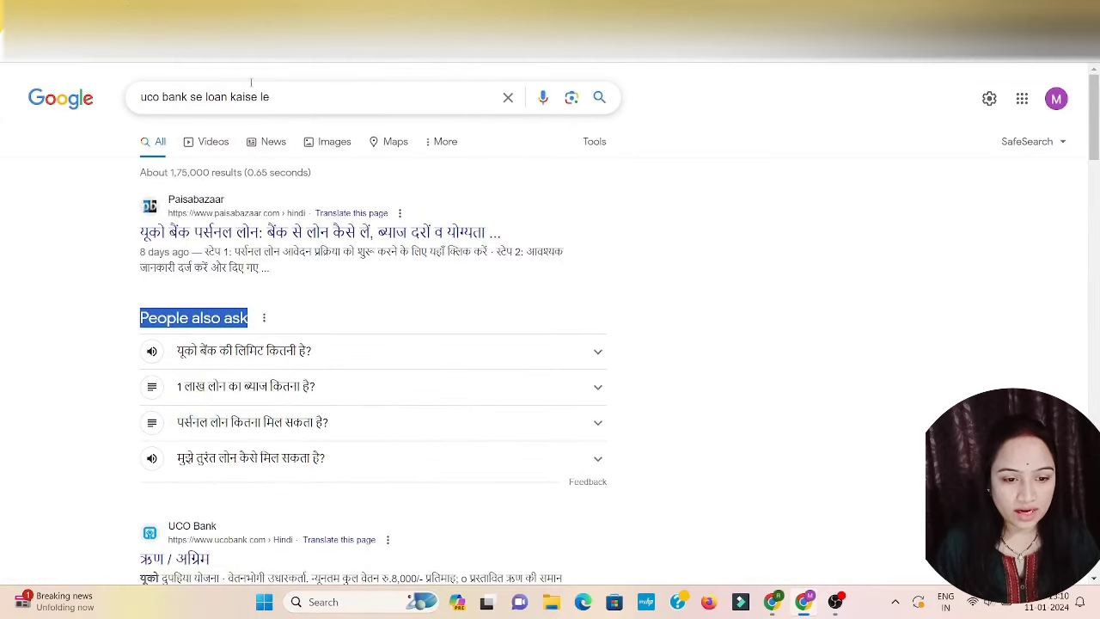
# Step: Search Google for the suggested query "यूको बैंक बिजनेस लोन" and check its result count
pyautogui.click(298, 96)
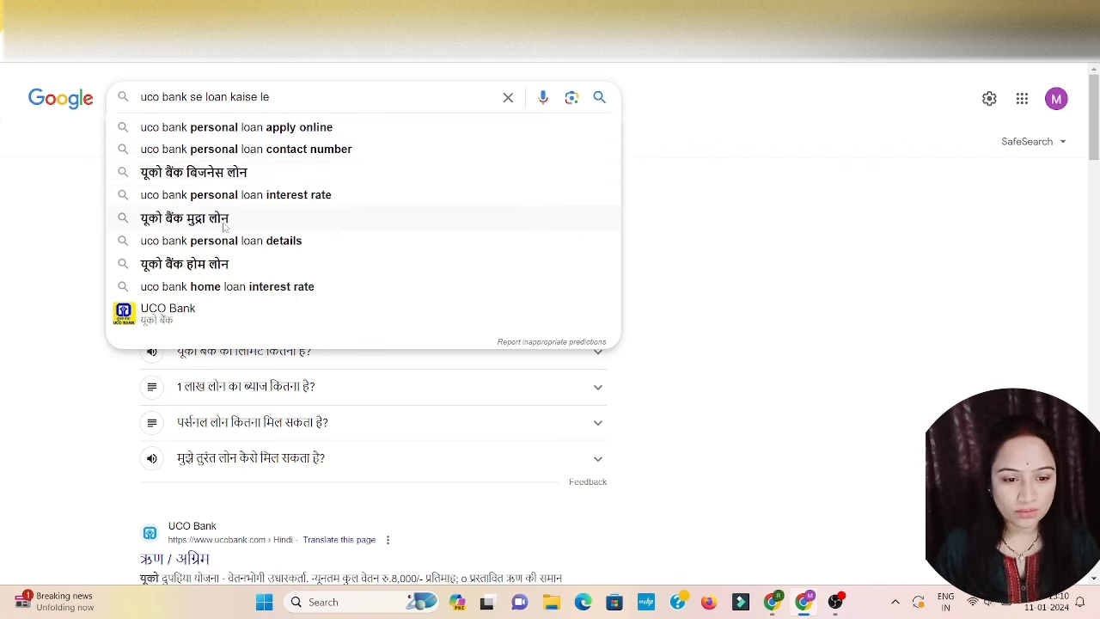
pyautogui.click(222, 176)
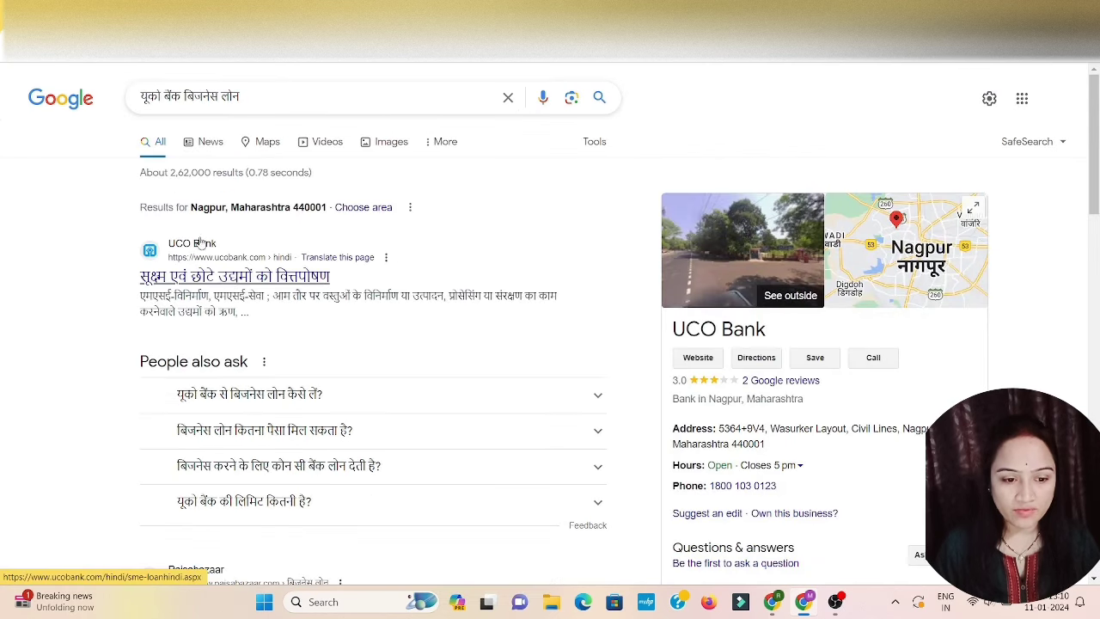
pyautogui.moveTo(171, 173); pyautogui.dragTo(211, 173)
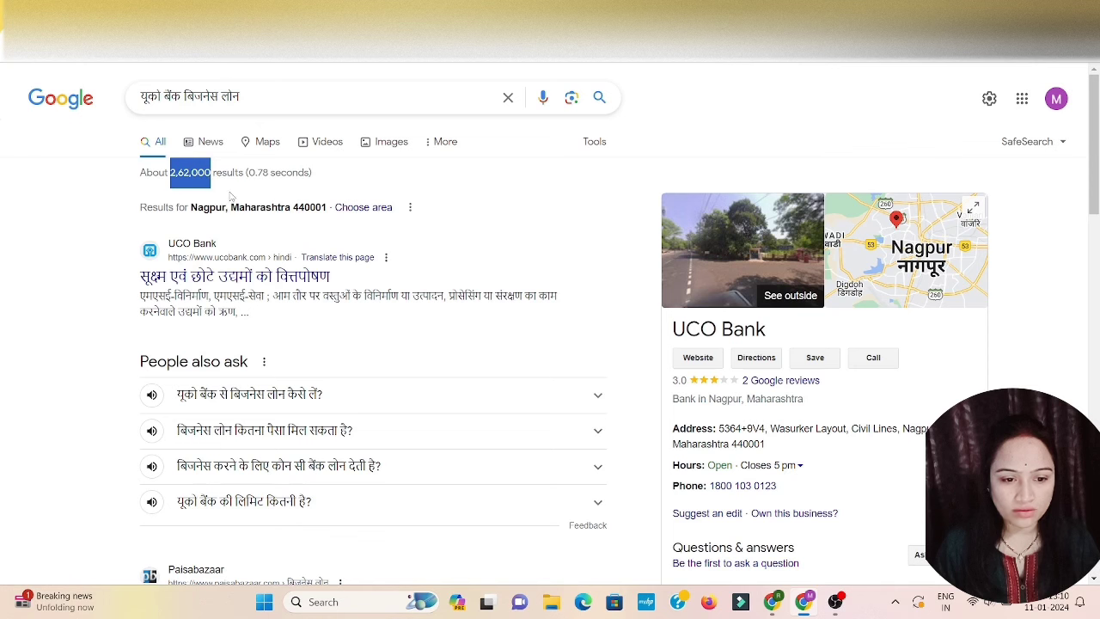
pyautogui.click(15, 294)
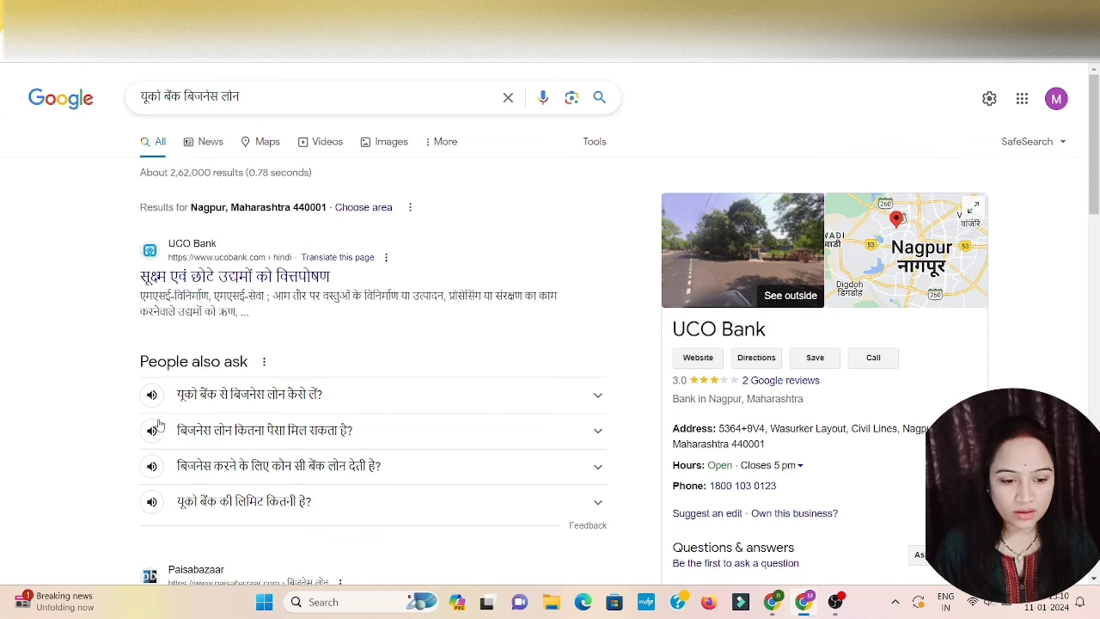
# Step: Copy the first People also ask question and search for it as the exact phrase "यूको बैंक से बिजनेस लोन कैसे लें?" in quotation marks
pyautogui.moveTo(108, 384); pyautogui.dragTo(343, 394)
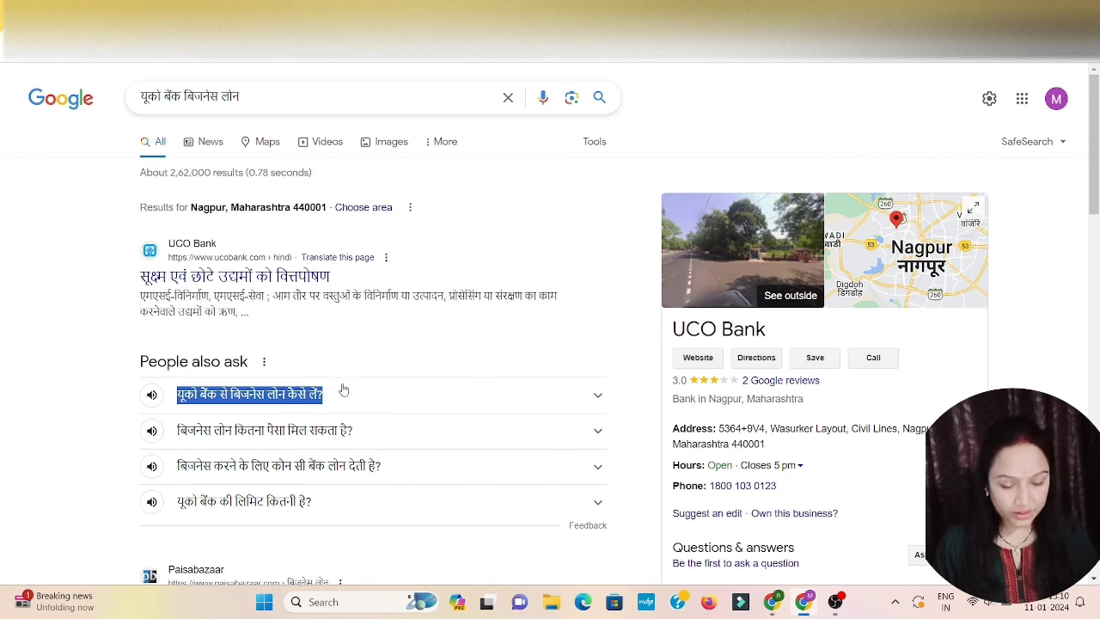
pyautogui.tripleClick(281, 108)
pyautogui.hotkey('ctrl', 'v')
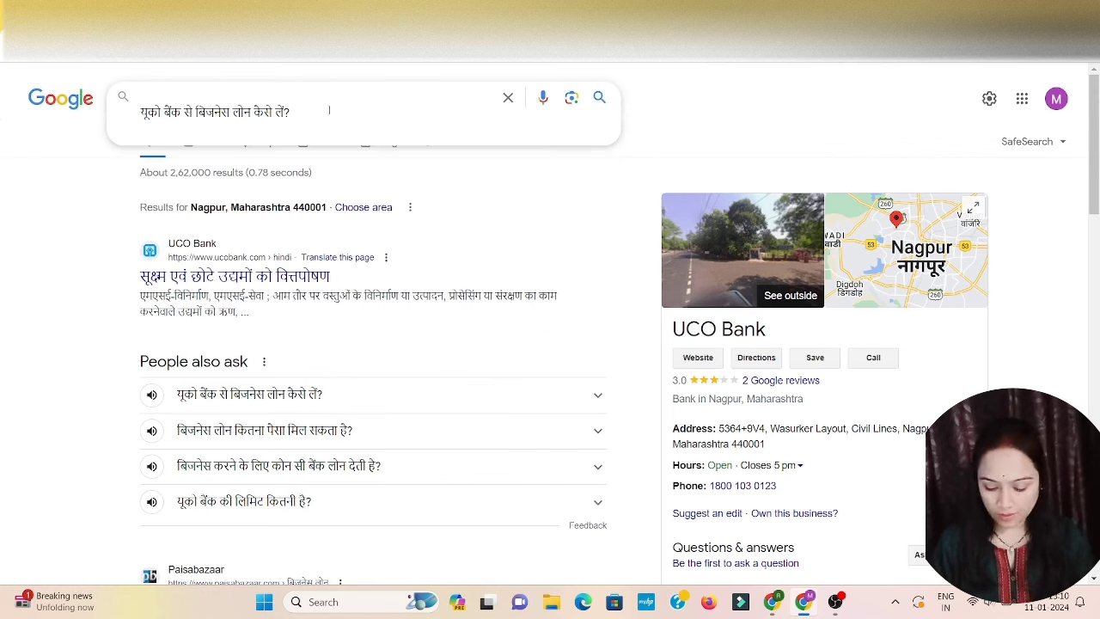
pyautogui.press('Home')
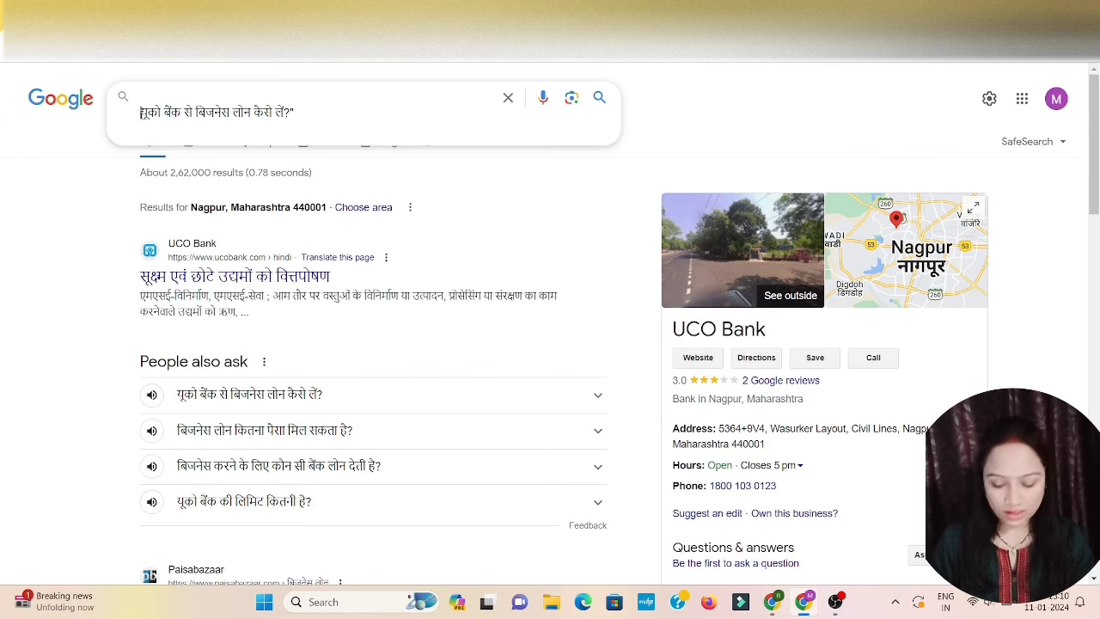
pyautogui.write('"')
pyautogui.press('Return')
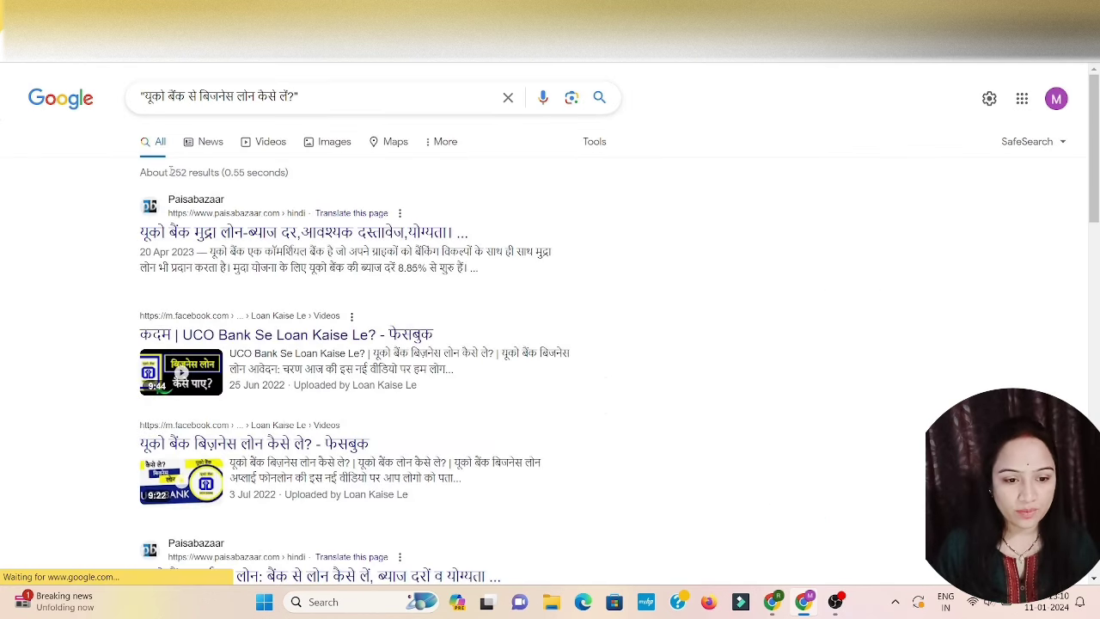
# Step: Check the exact-phrase search's result count and examine which sites and videos compete for the question
pyautogui.moveTo(169, 173); pyautogui.dragTo(190, 173)
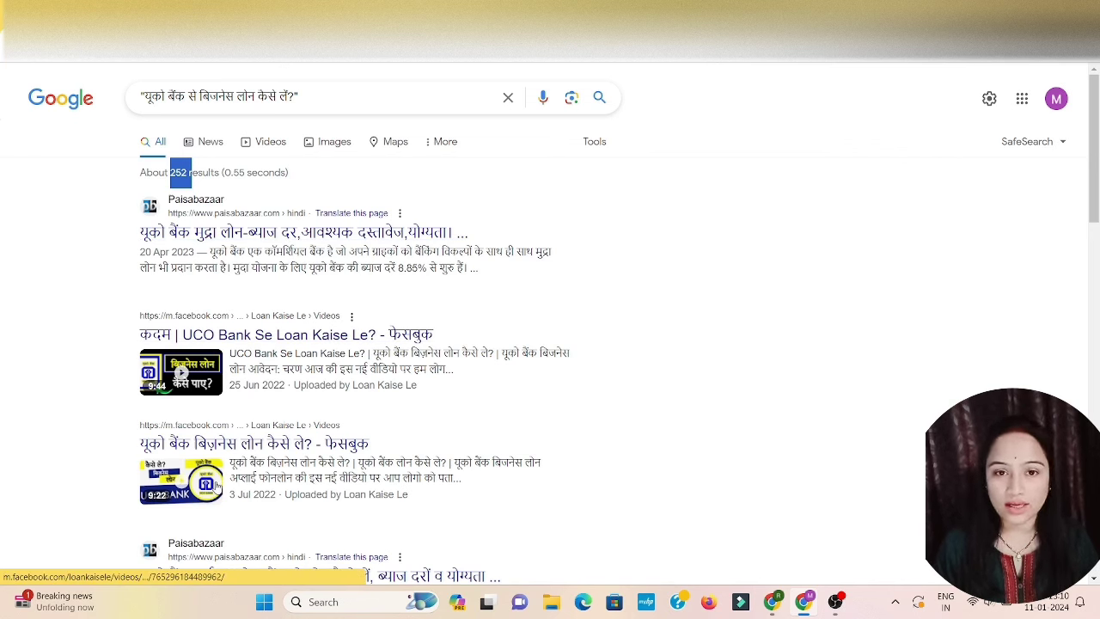
pyautogui.scroll(-5, 217, 485)
pyautogui.scroll(-4, 222, 381)
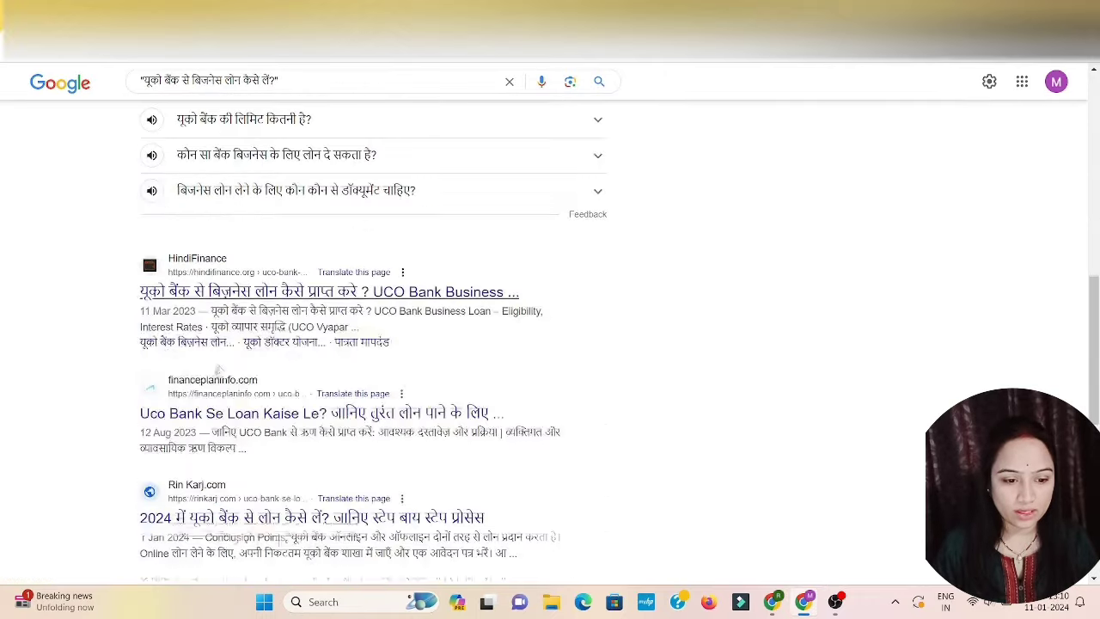
pyautogui.scroll(-6, 220, 257)
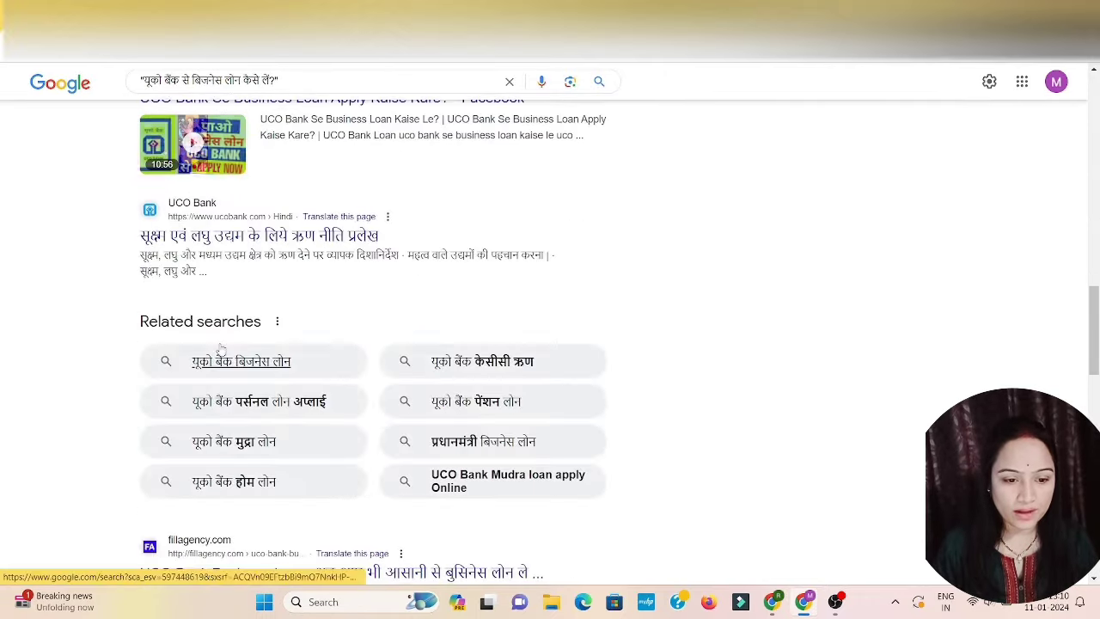
pyautogui.scroll(2, 221, 135)
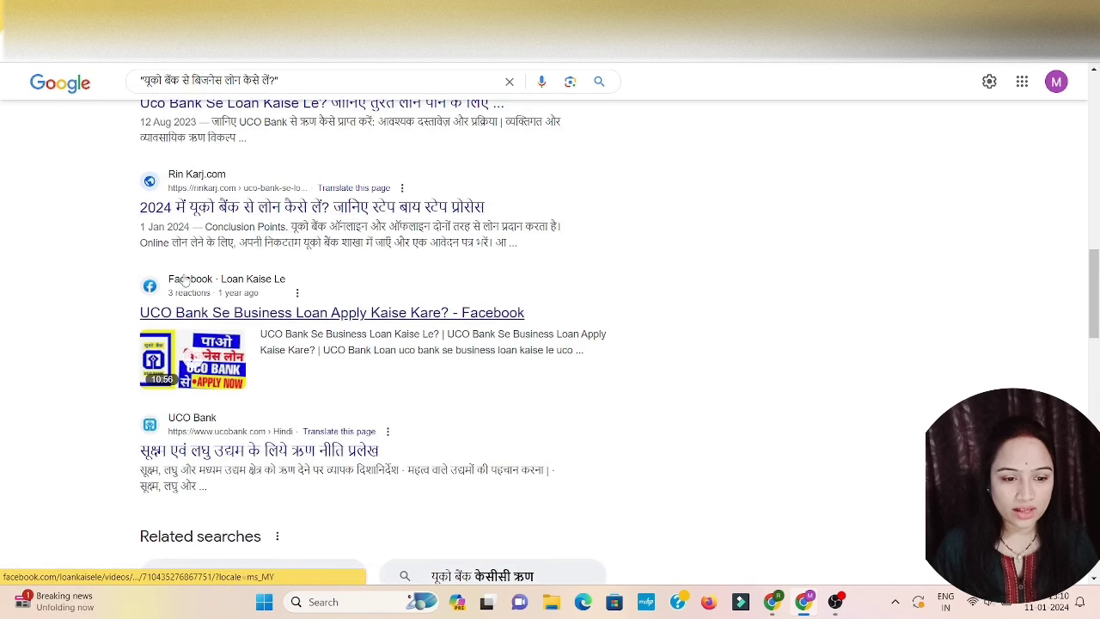
pyautogui.scroll(-8, 256, 317)
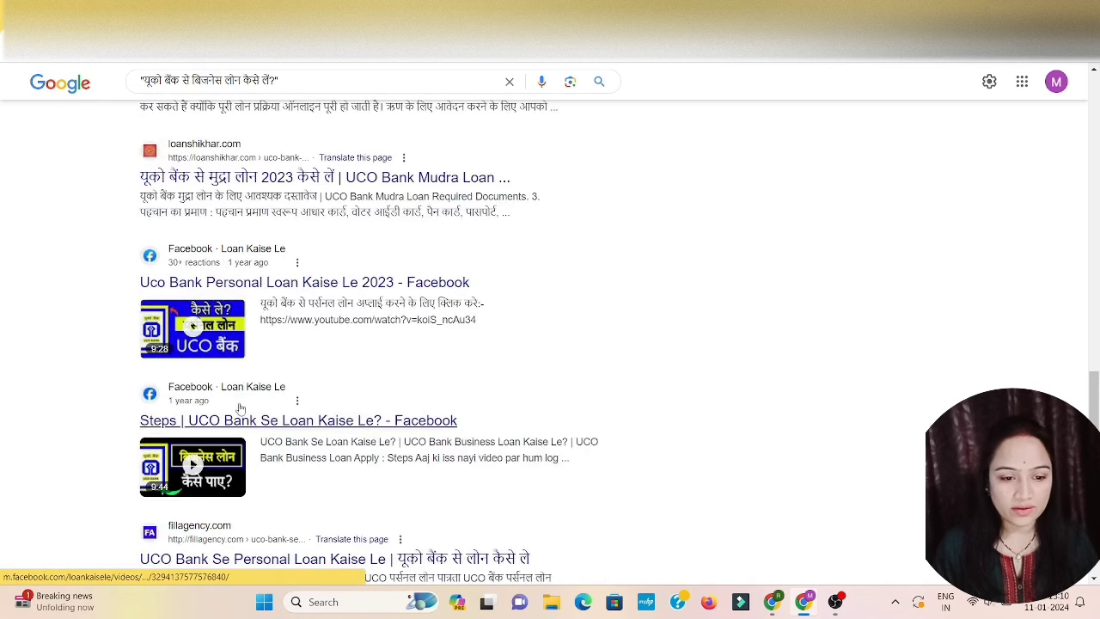
pyautogui.scroll(-3, 262, 448)
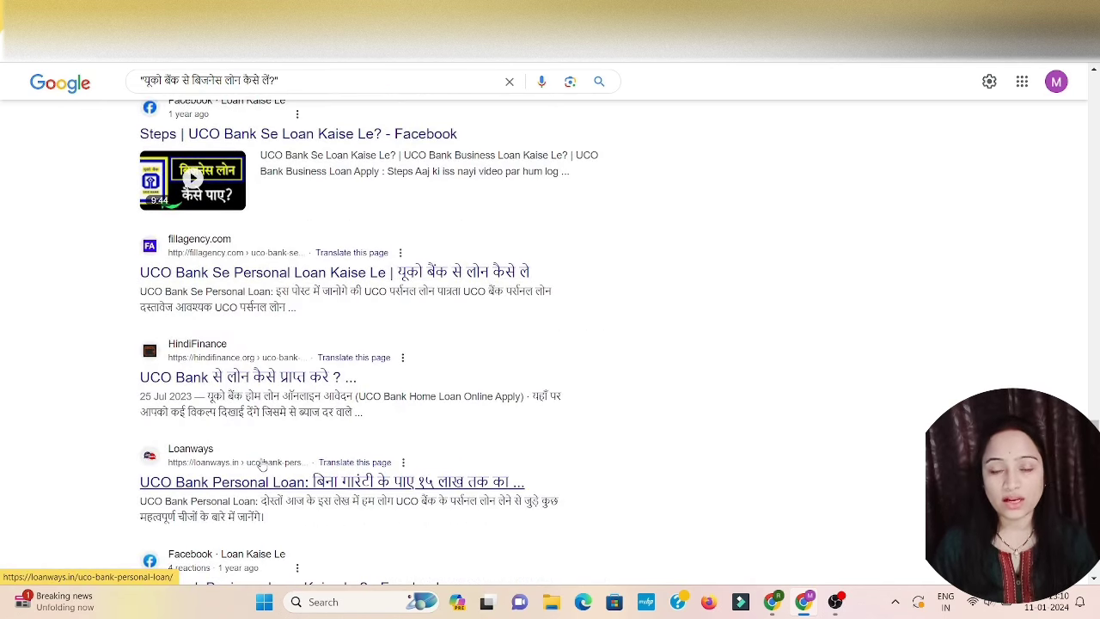
pyautogui.scroll(3, 262, 463)
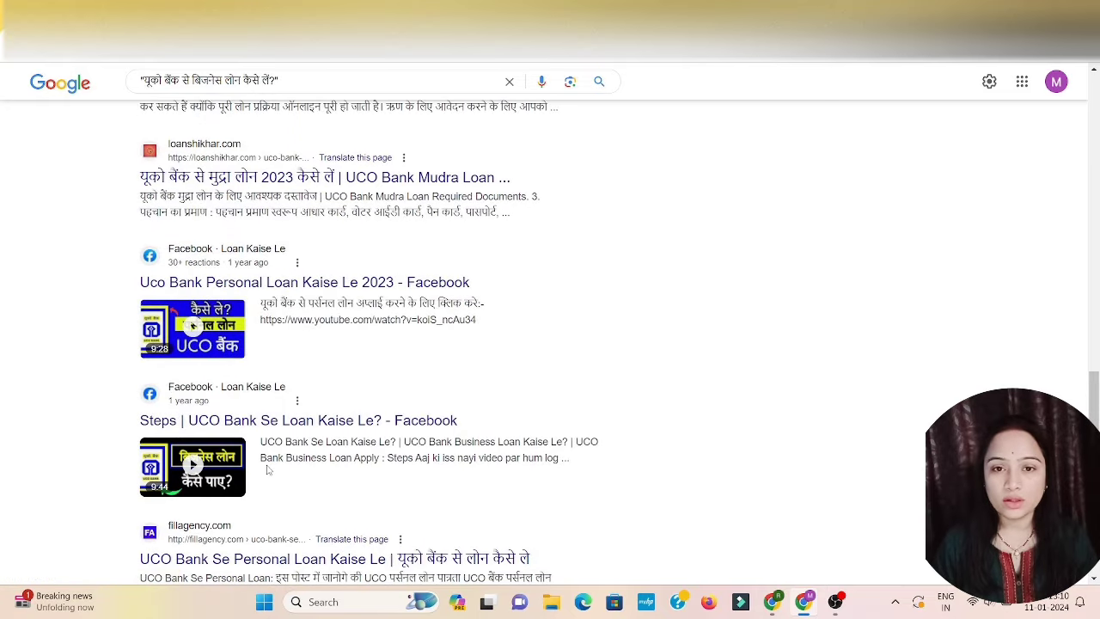
pyautogui.scroll(15, 269, 469)
pyautogui.doubleClick(178, 171)
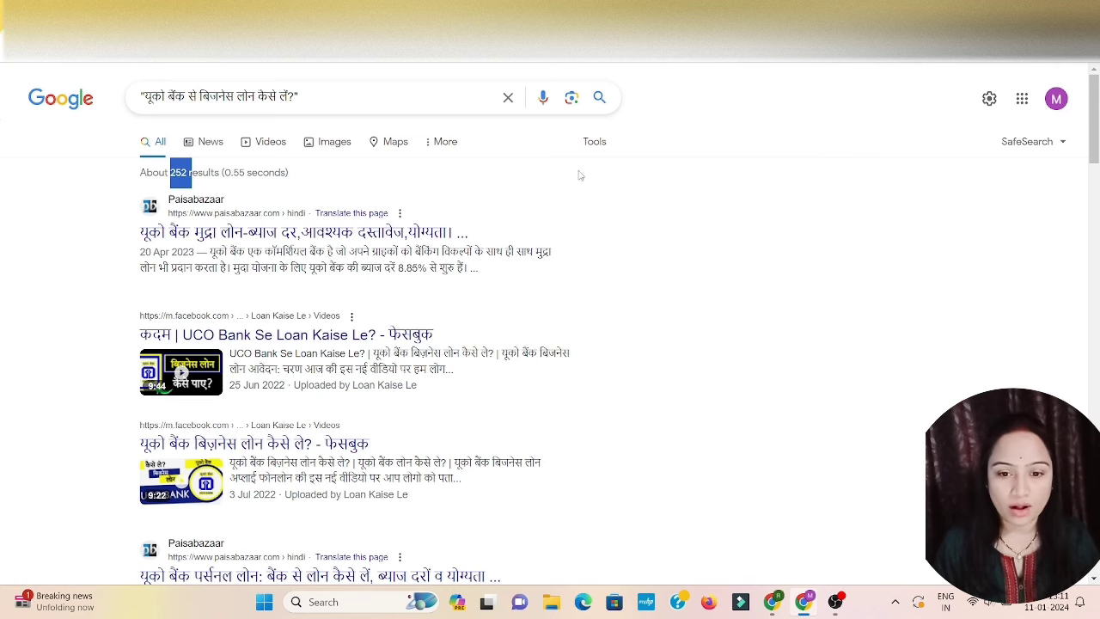
# Step: Switch back to the Semrush organic positions of groww.in and clear the "loan" keyword filter, keeping the advanced filter
pyautogui.hotkey('ctrl', 'Tab')
pyautogui.scroll(-4, 418, 419)
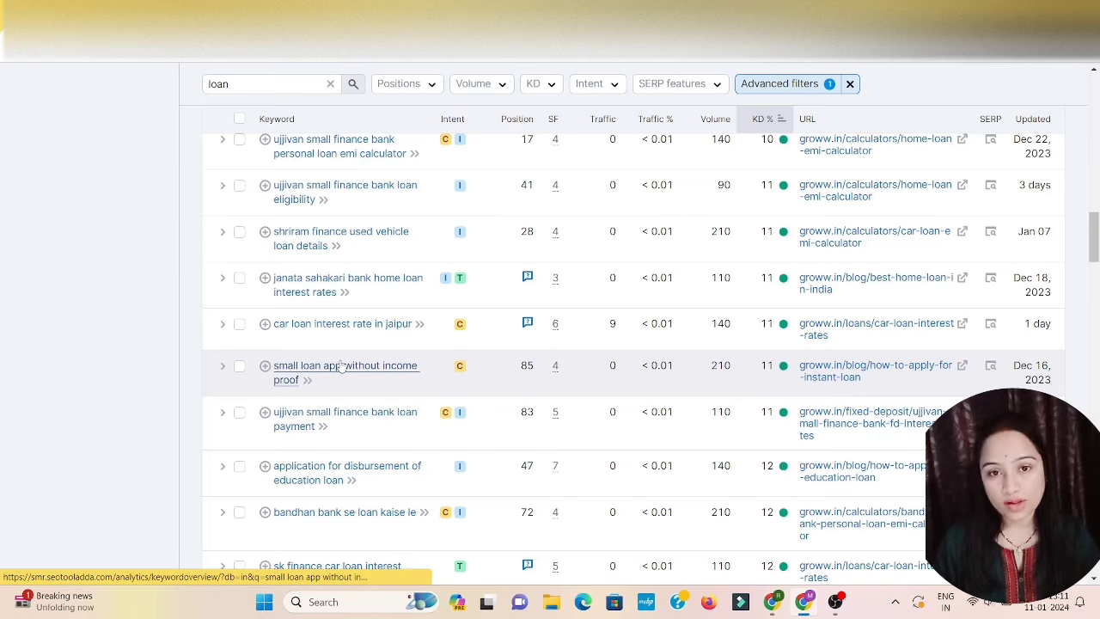
pyautogui.scroll(6, 342, 368)
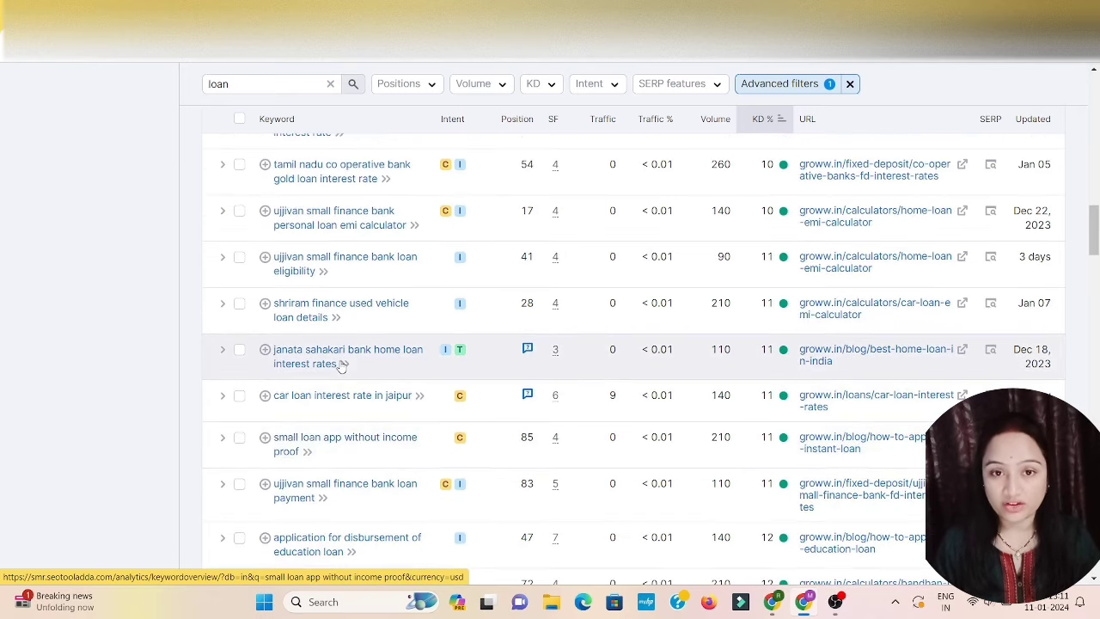
pyautogui.scroll(10, 336, 368)
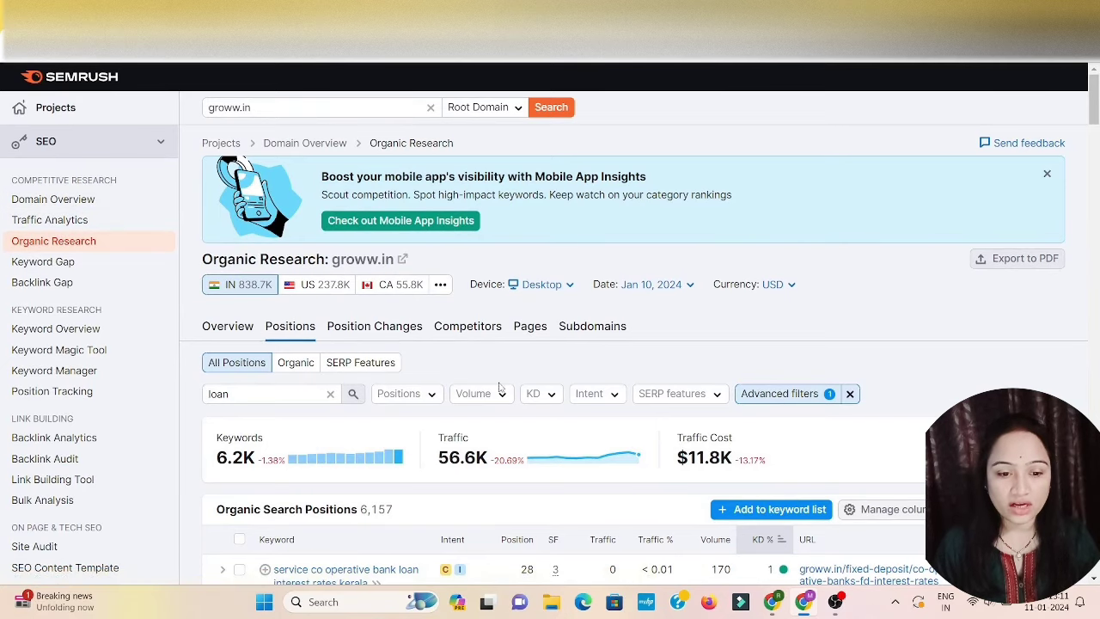
pyautogui.scroll(-4, 501, 388)
pyautogui.scroll(3, 393, 251)
pyautogui.scroll(-3, 394, 258)
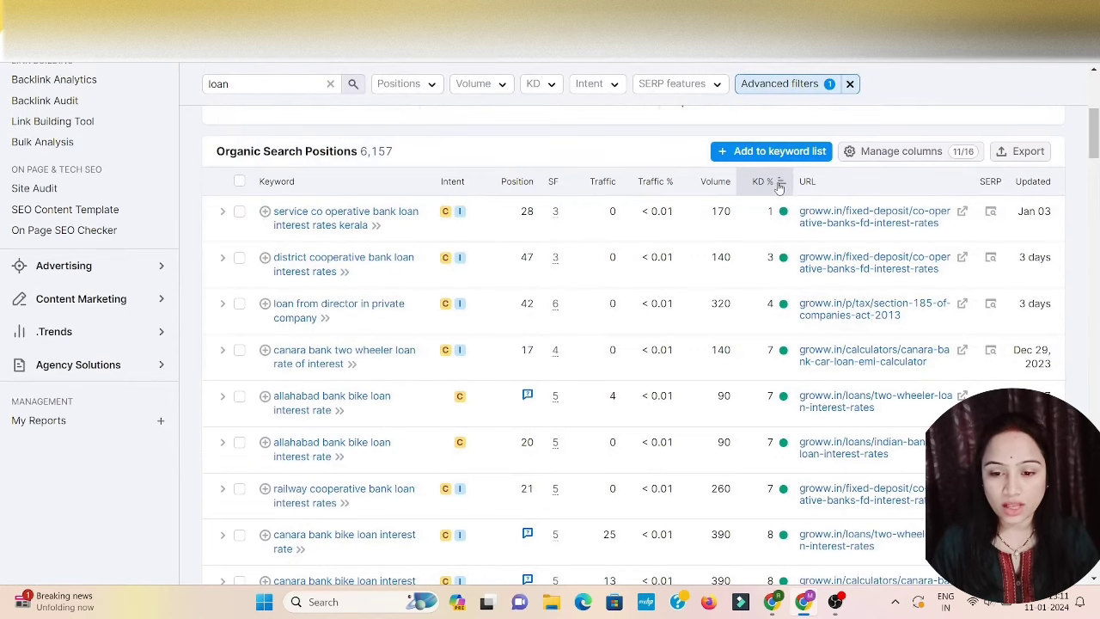
pyautogui.click(247, 84)
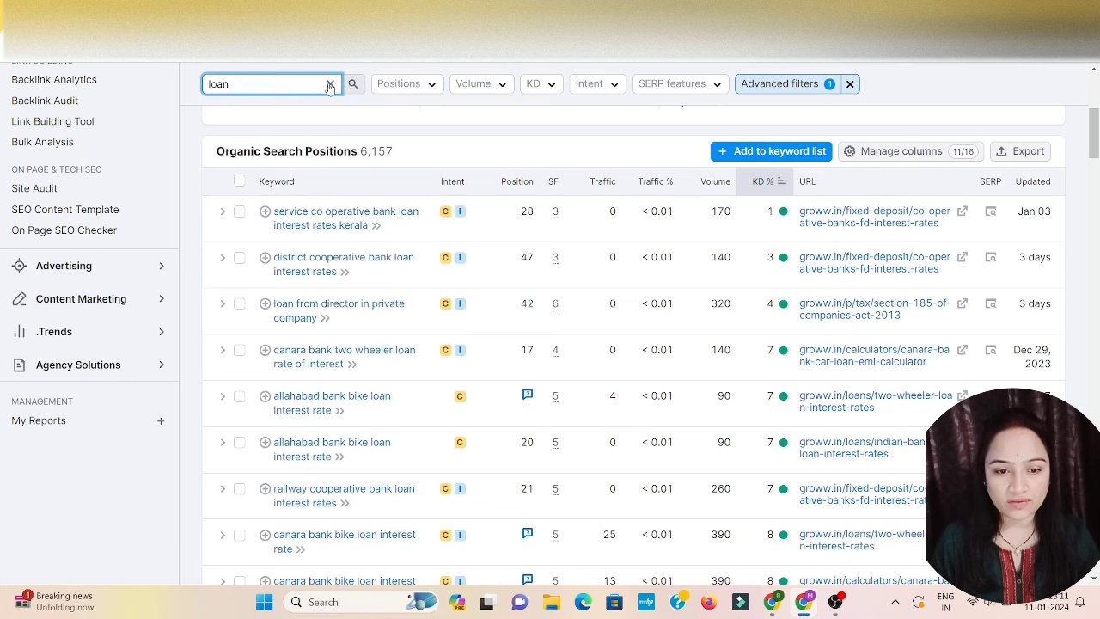
pyautogui.click(330, 85)
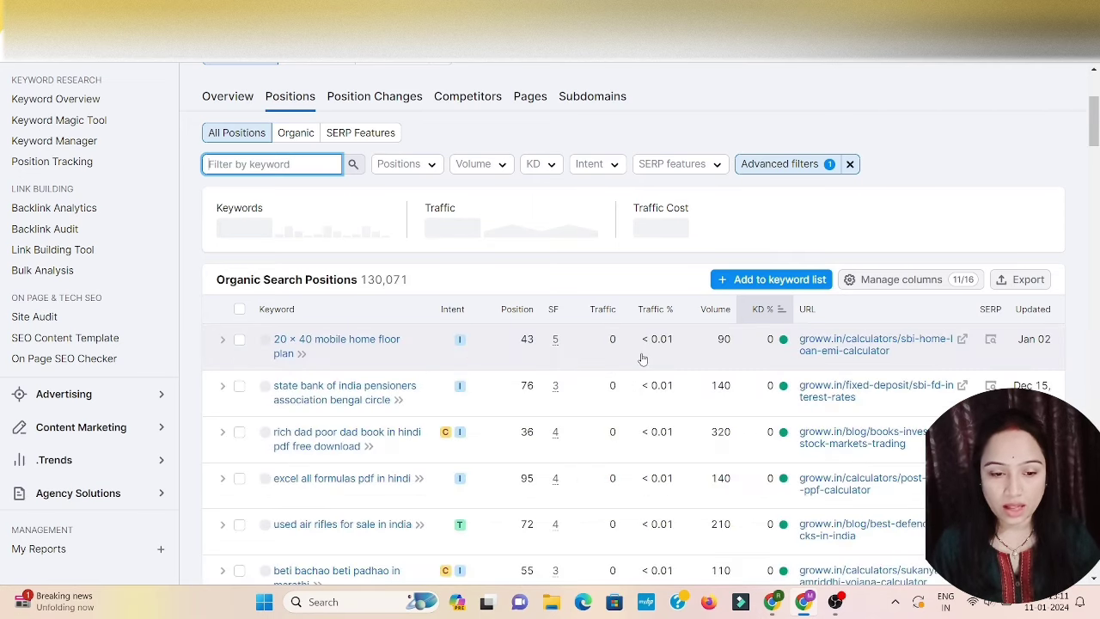
# Step: Look through the unfiltered long-tail keywords with the lowest KD % and their search volumes
pyautogui.scroll(-3, 324, 301)
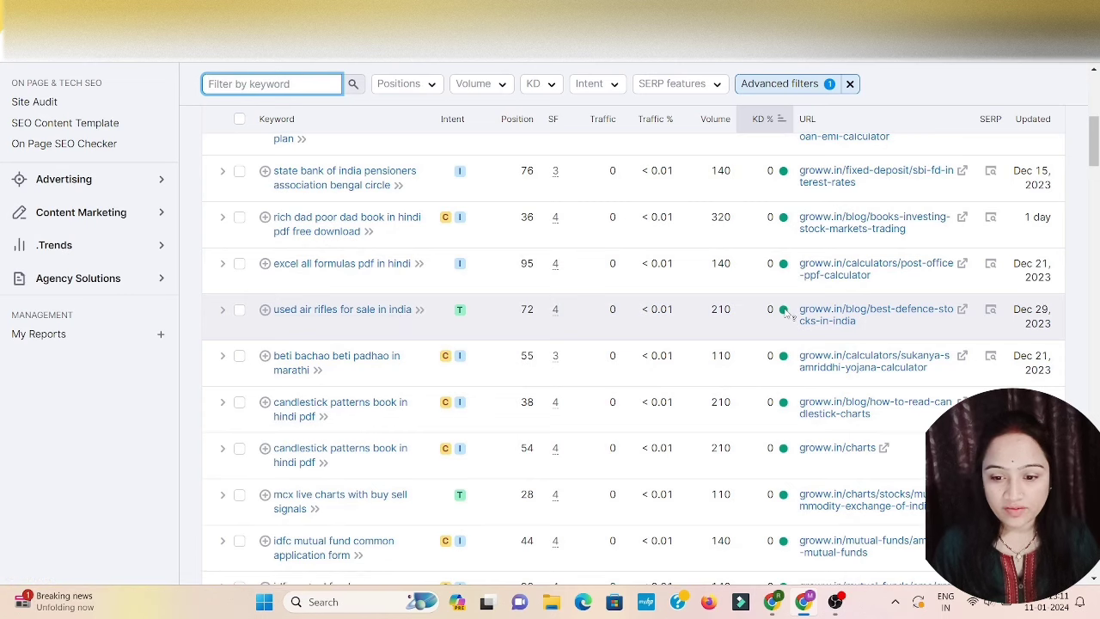
pyautogui.scroll(2, 783, 277)
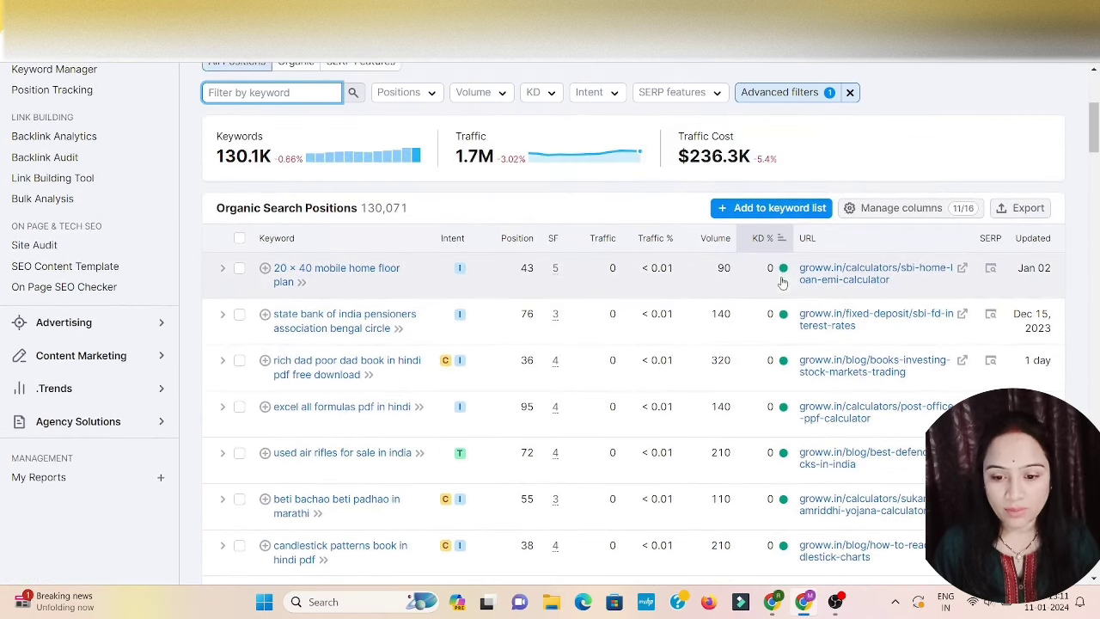
pyautogui.scroll(-3, 783, 281)
pyautogui.scroll(-2, 800, 423)
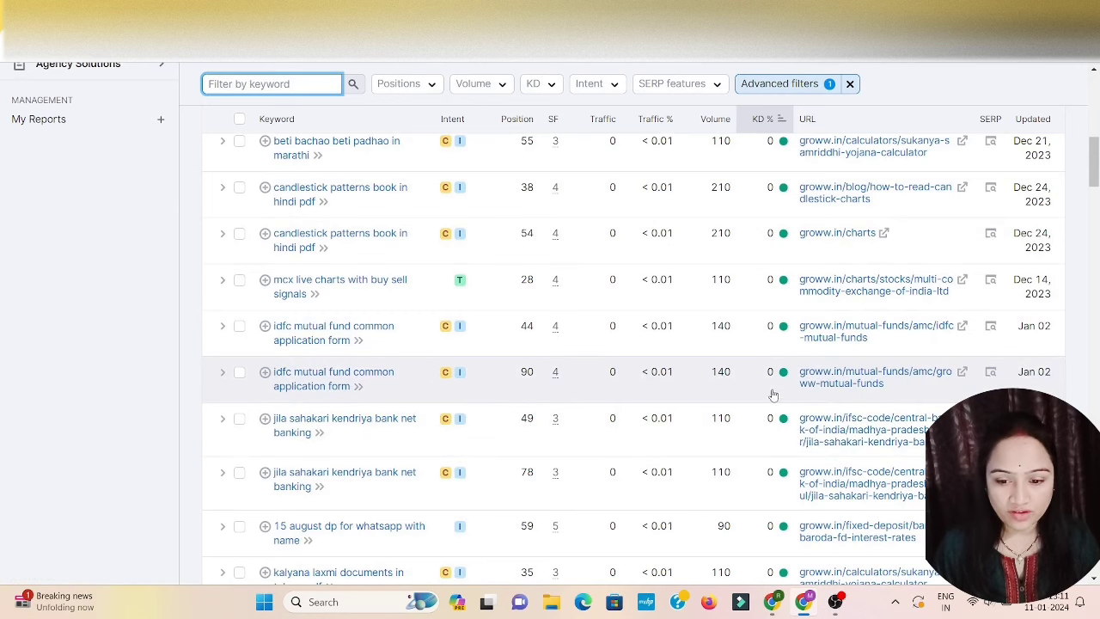
pyautogui.scroll(-3, 769, 412)
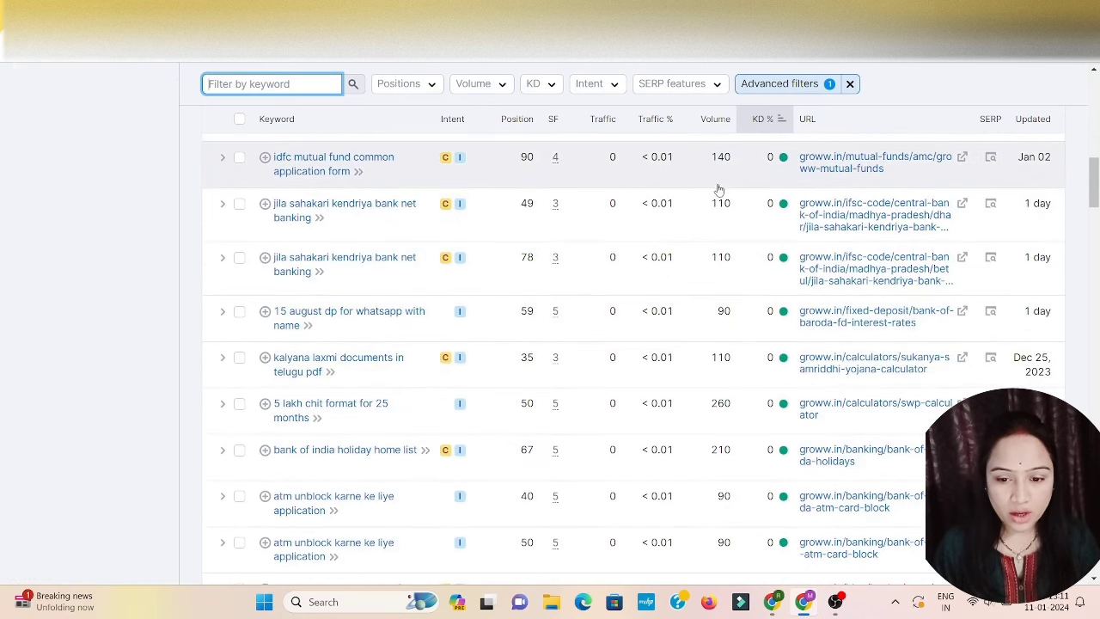
pyautogui.scroll(-3, 292, 296)
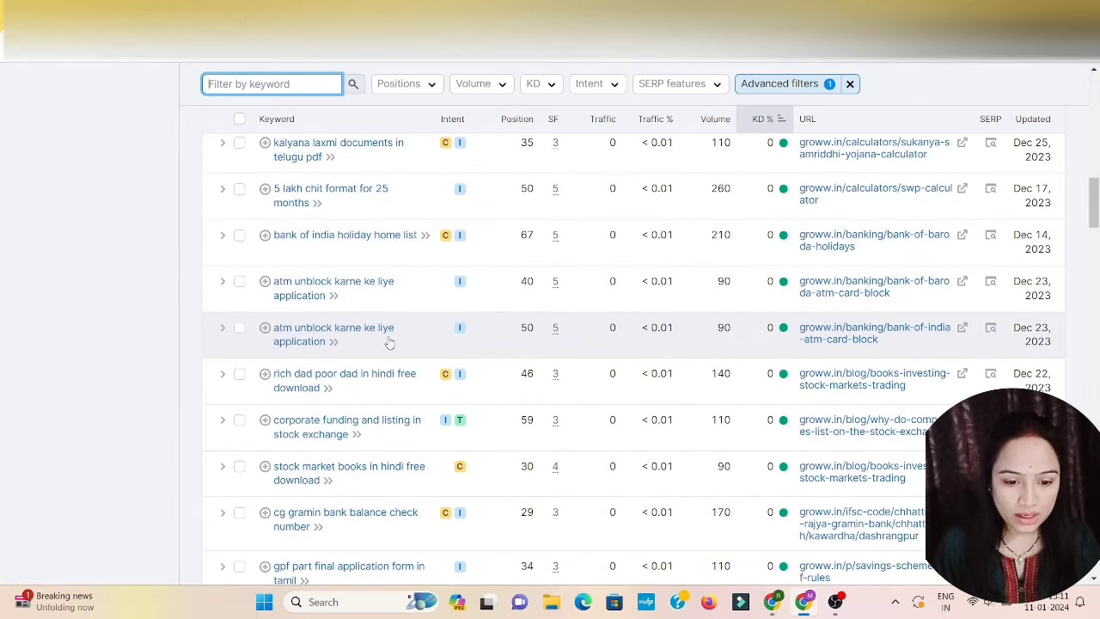
pyautogui.scroll(-3, 314, 355)
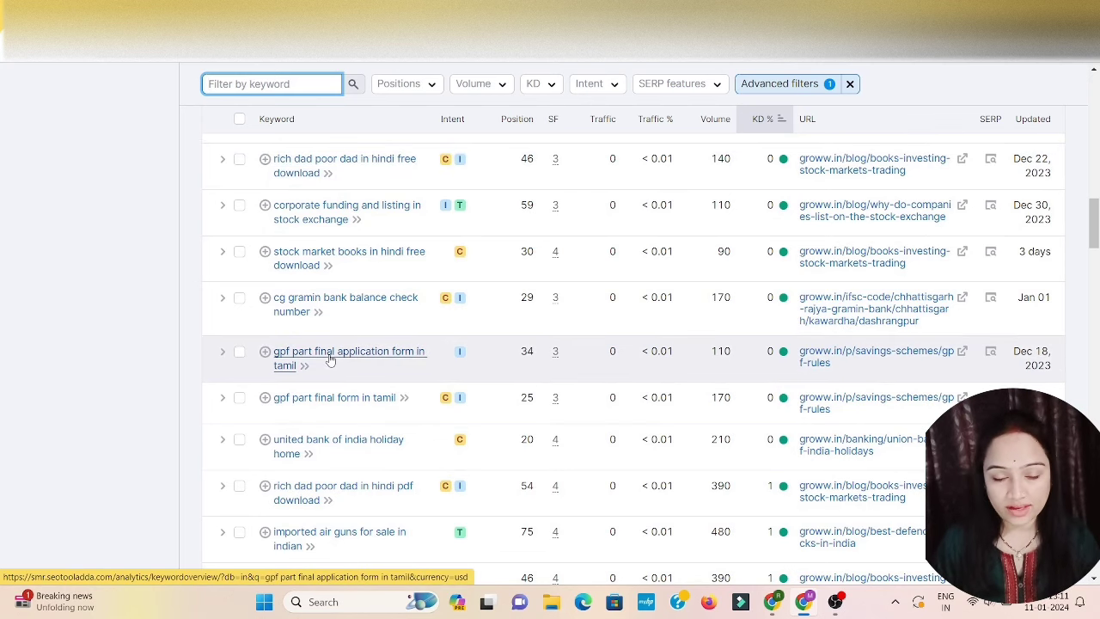
# Step: Look further through the lowest-difficulty long-tail keywords, comparing their topics, search volumes and ranking groww.in pages, and return to the report's overview
pyautogui.scroll(-3, 330, 360)
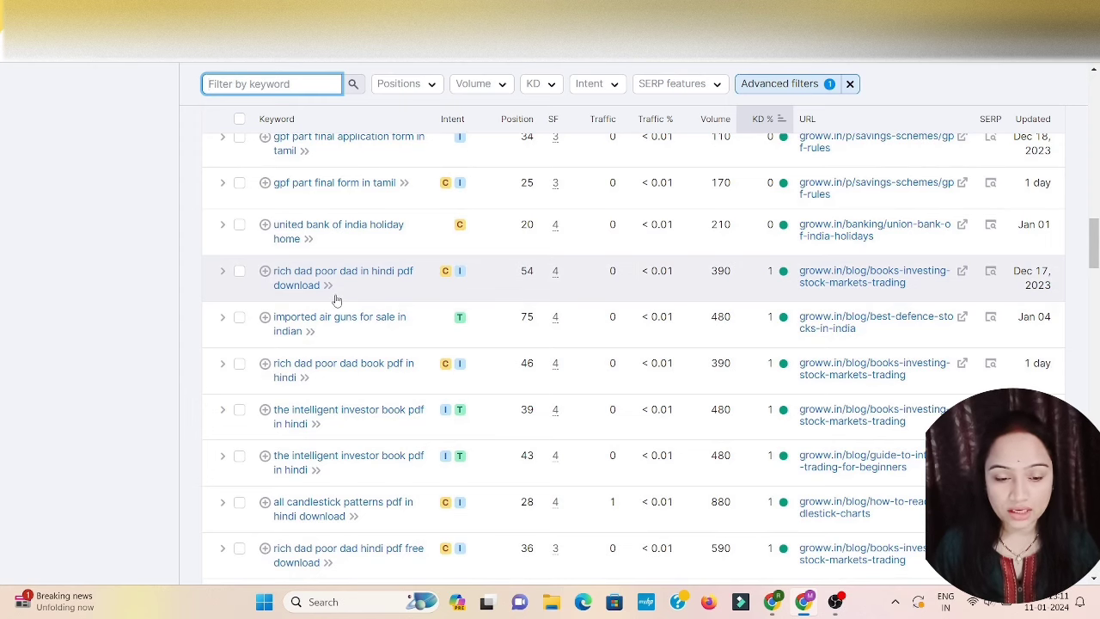
pyautogui.scroll(-6, 339, 318)
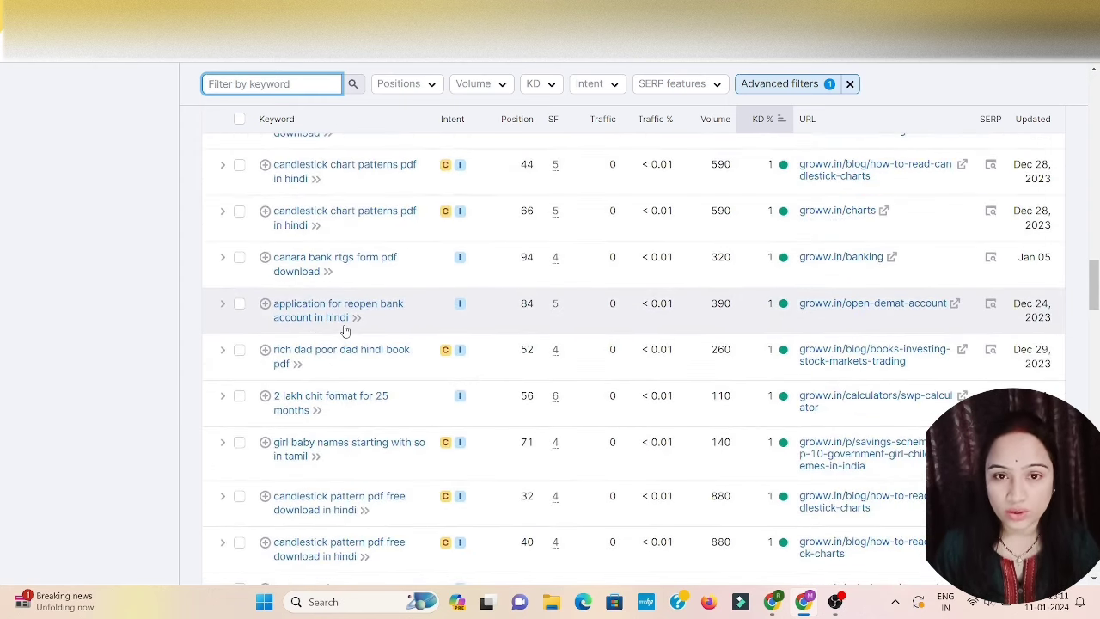
pyautogui.scroll(-6, 344, 331)
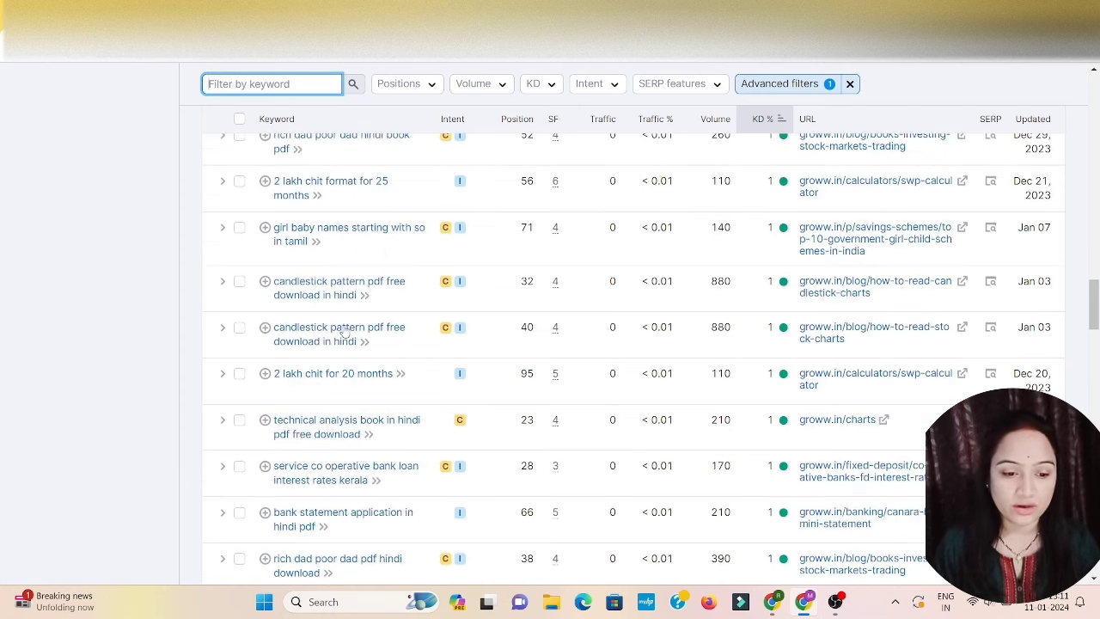
pyautogui.scroll(-3, 344, 331)
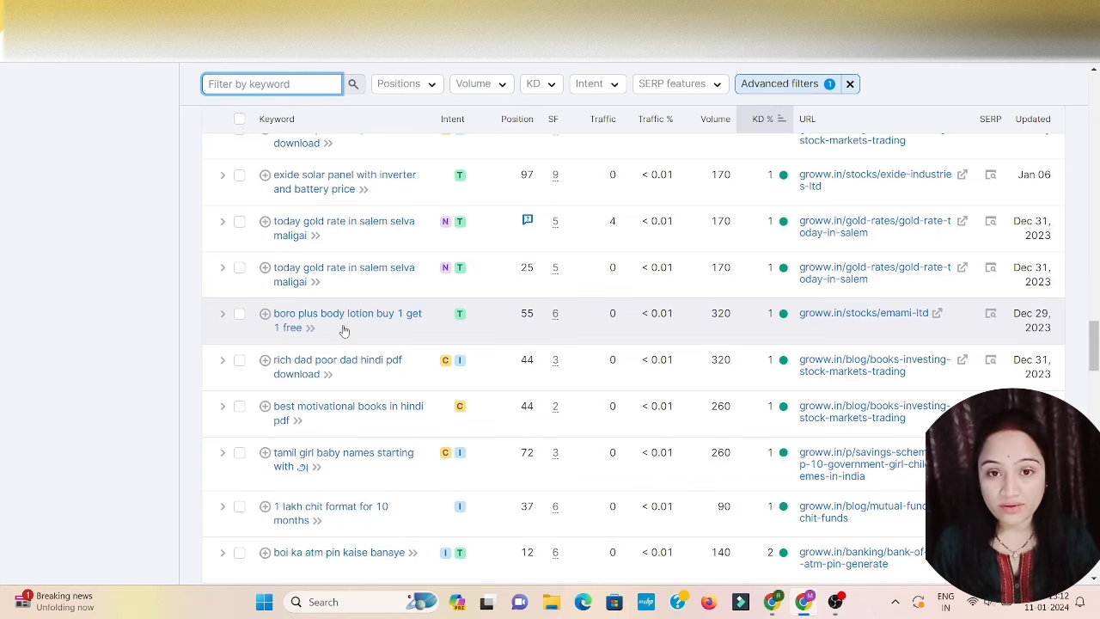
pyautogui.scroll(-10, 343, 331)
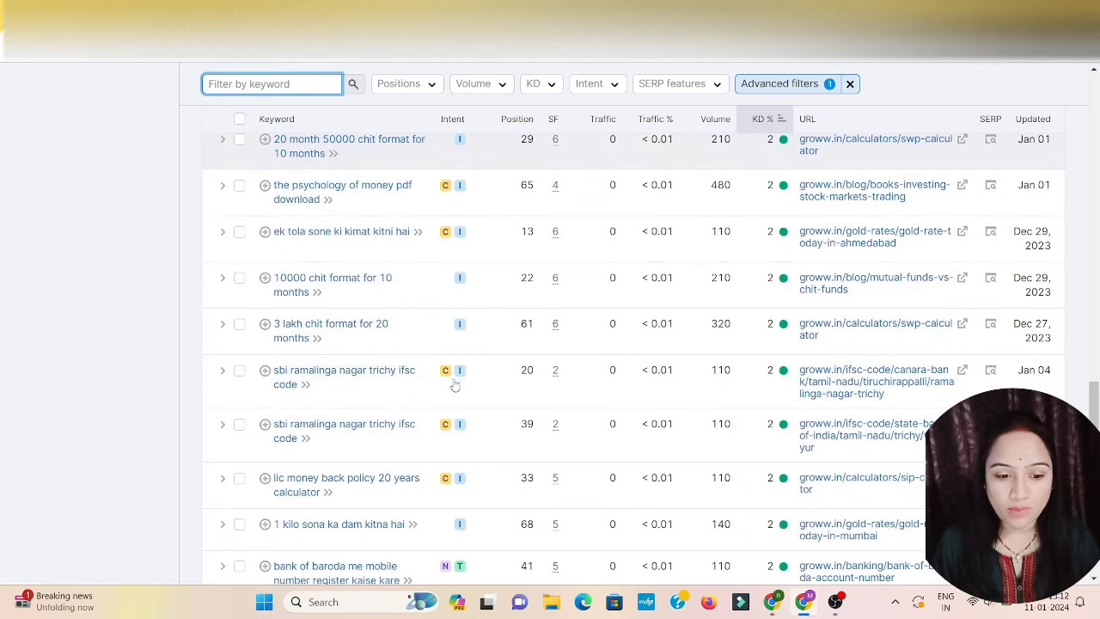
pyautogui.scroll(-5, 455, 386)
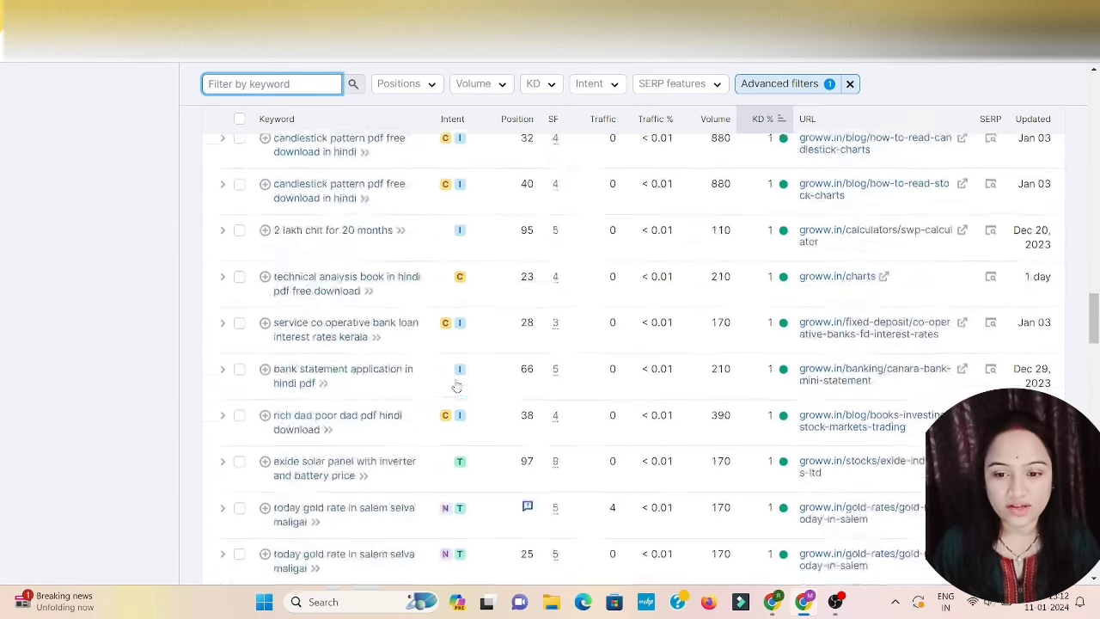
pyautogui.scroll(-10, 456, 387)
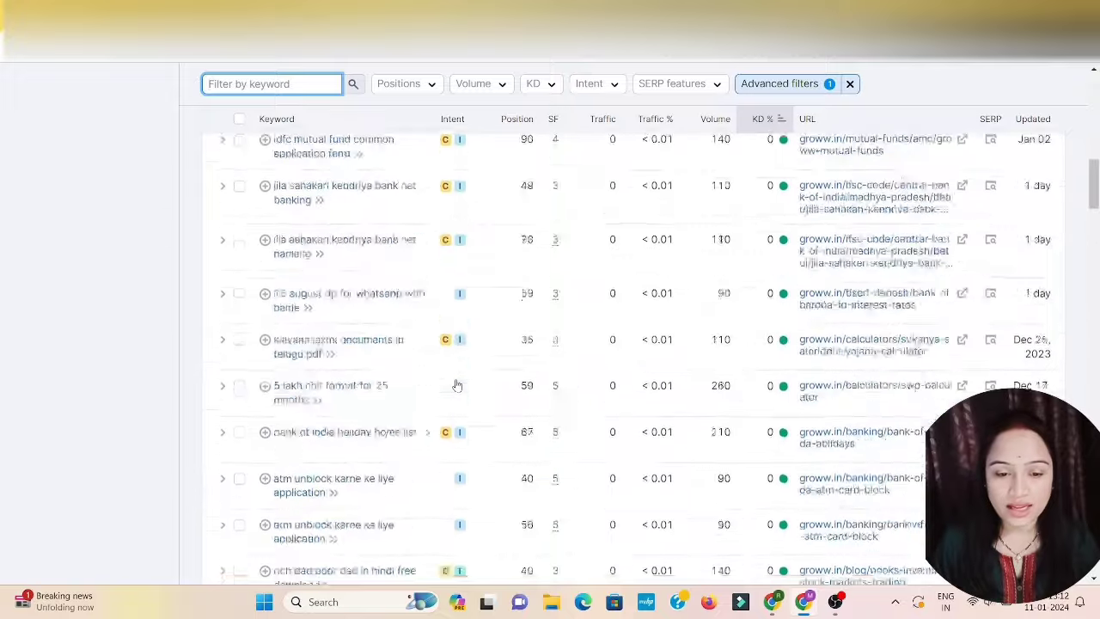
pyautogui.scroll(20, 456, 386)
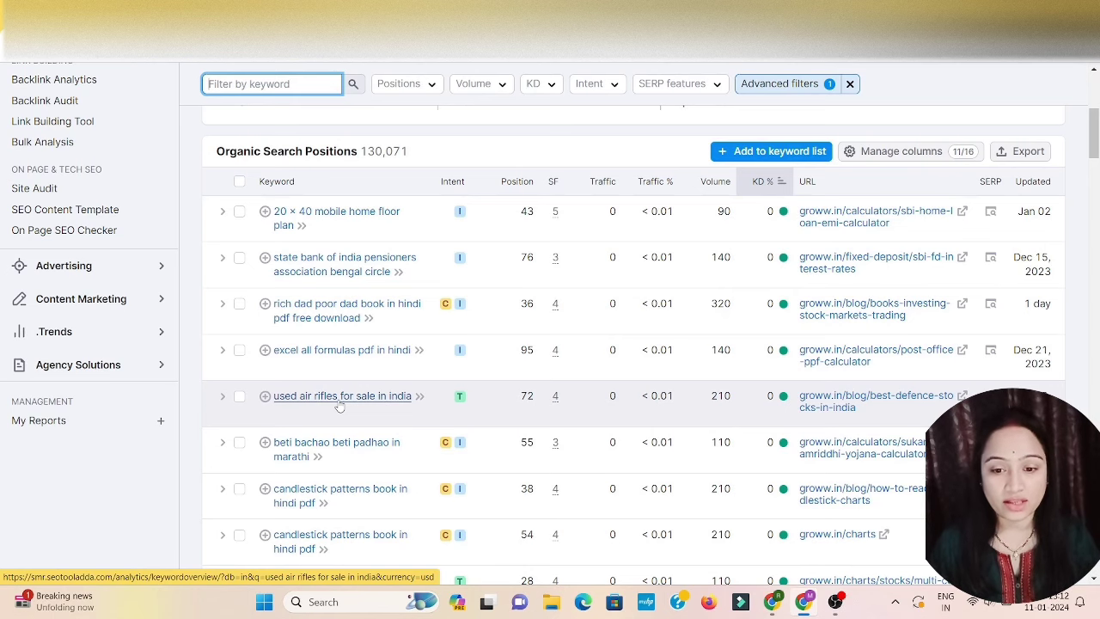
pyautogui.scroll(5, 340, 407)
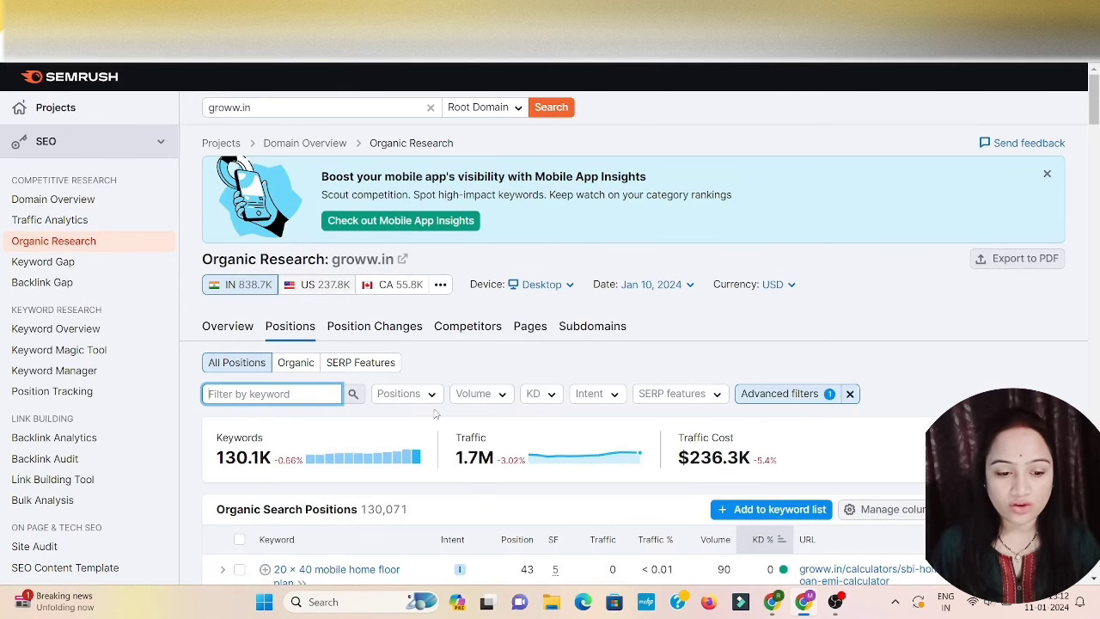
pyautogui.scroll(-3, 398, 425)
pyautogui.scroll(-4, 447, 451)
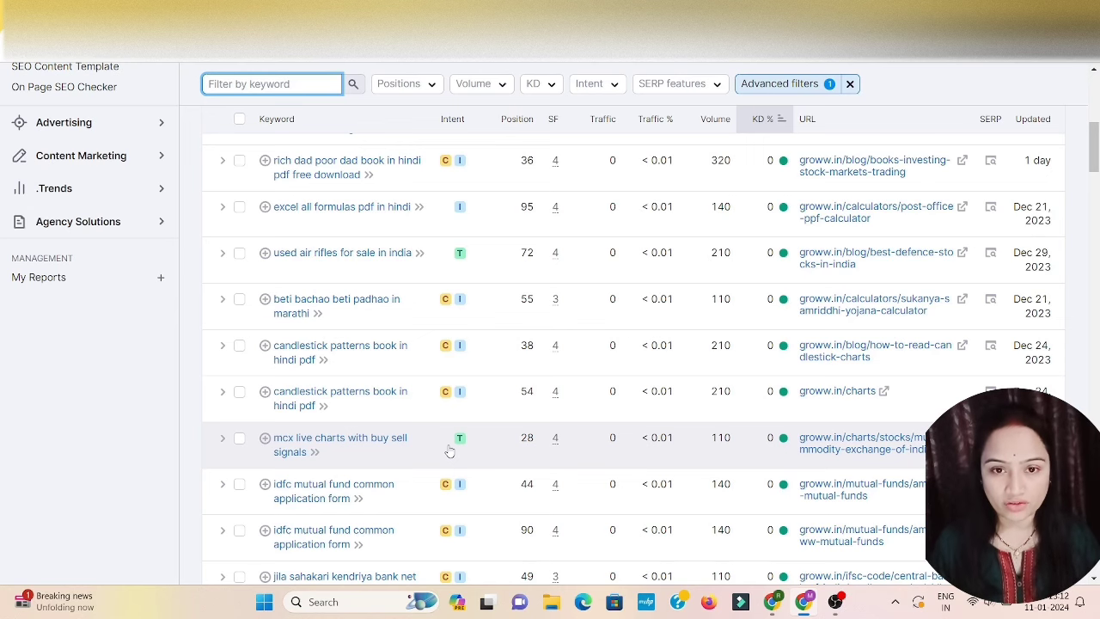
pyautogui.scroll(10, 449, 451)
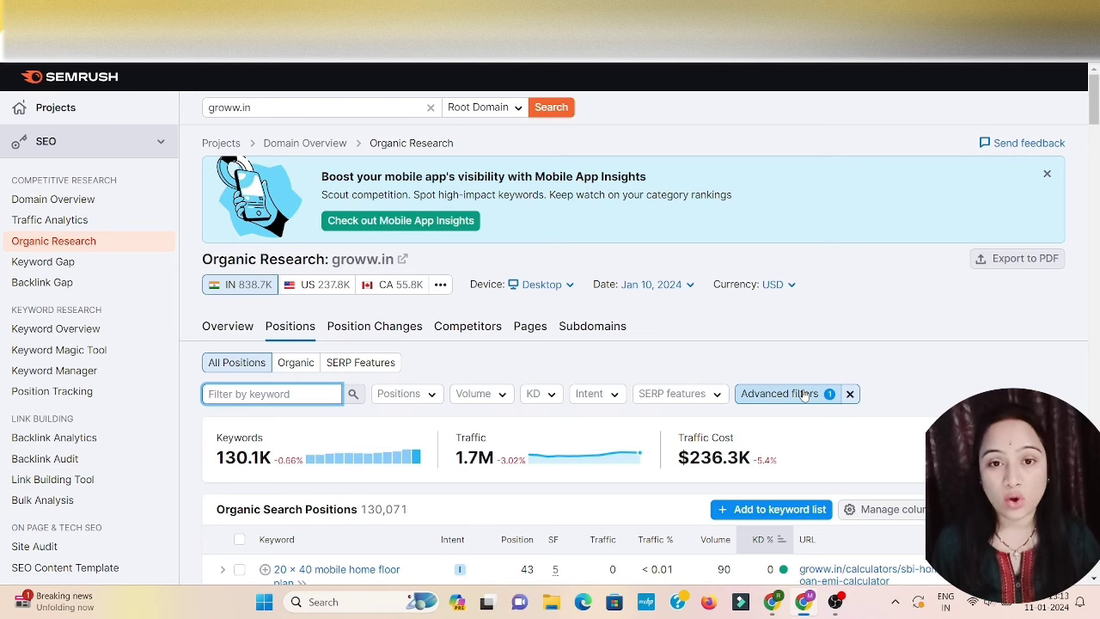
# Step: Check the difficulty rating behind the KD % markers and review the easiest long-tail keywords against it
pyautogui.scroll(-5, 805, 393)
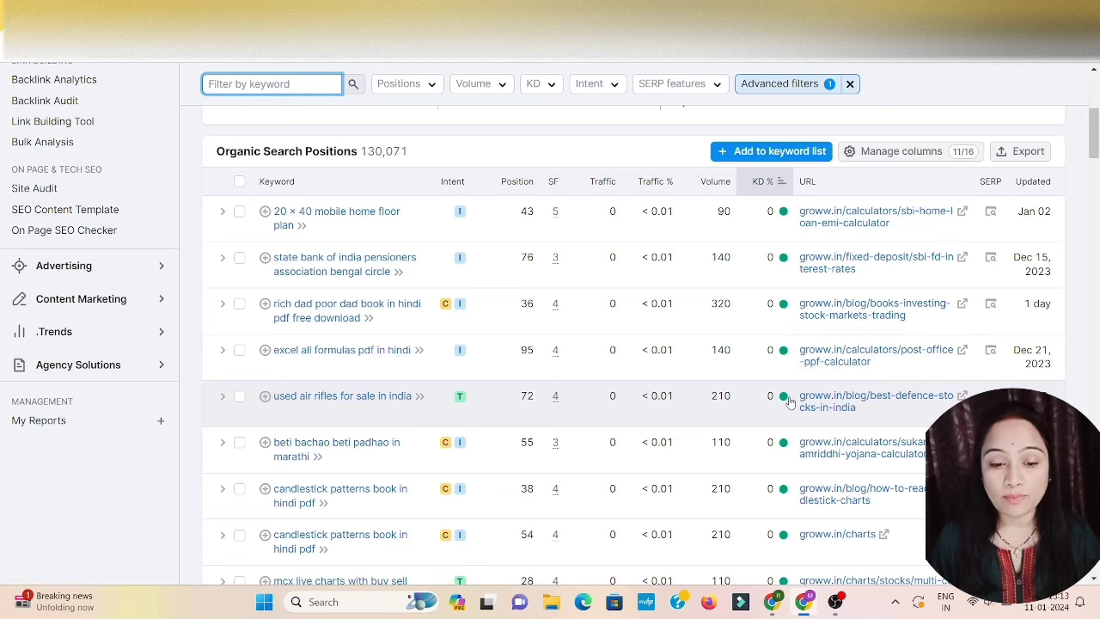
pyautogui.moveTo(788, 400)
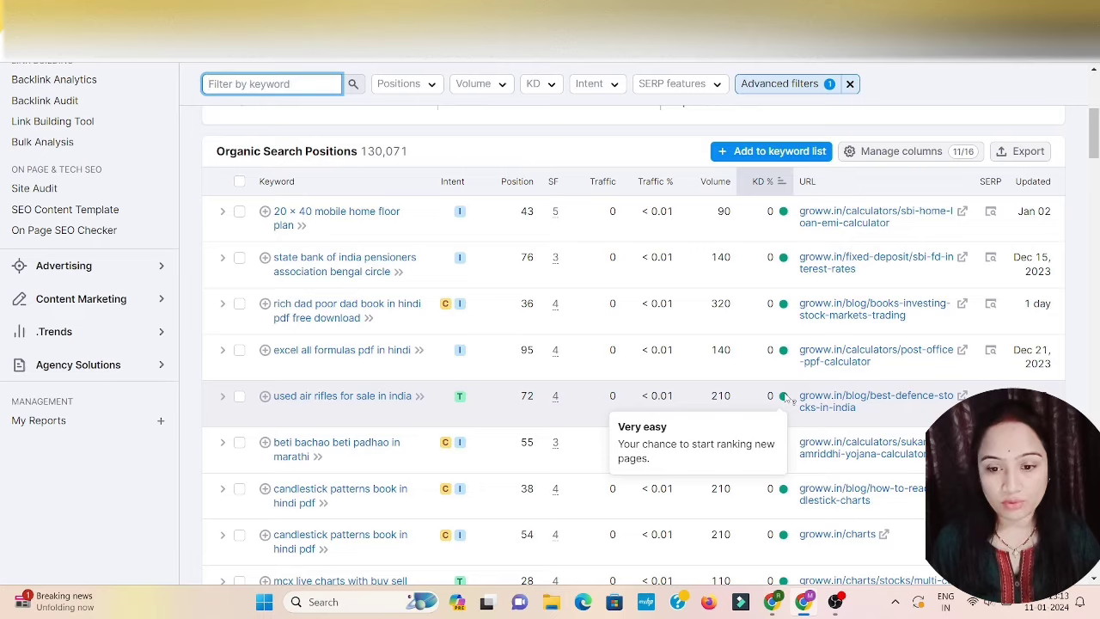
pyautogui.scroll(-3, 789, 398)
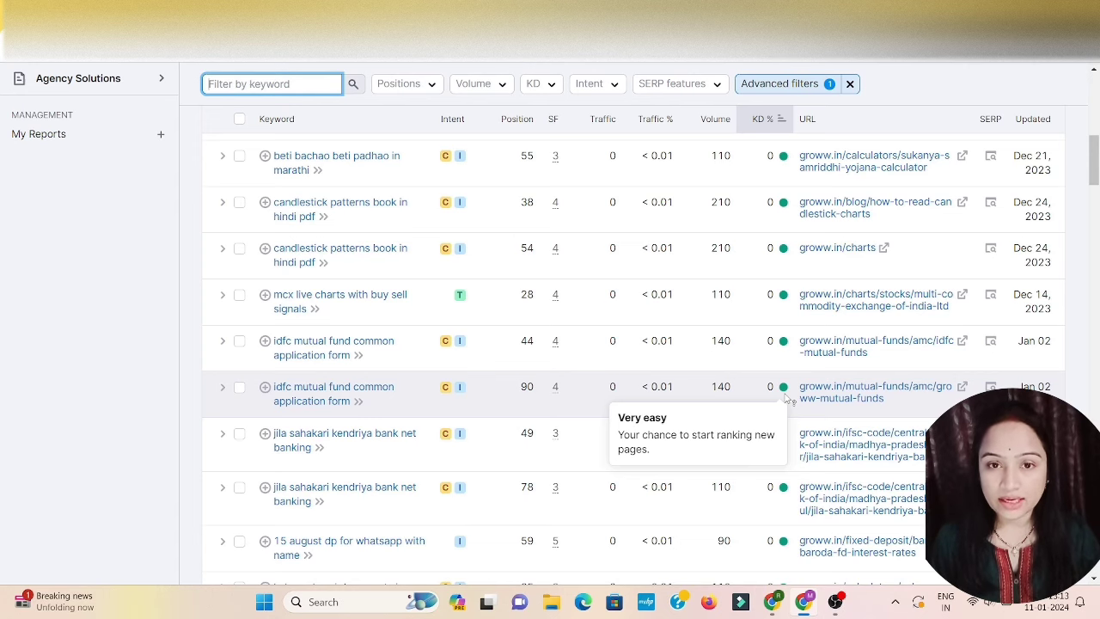
pyautogui.scroll(-3, 785, 397)
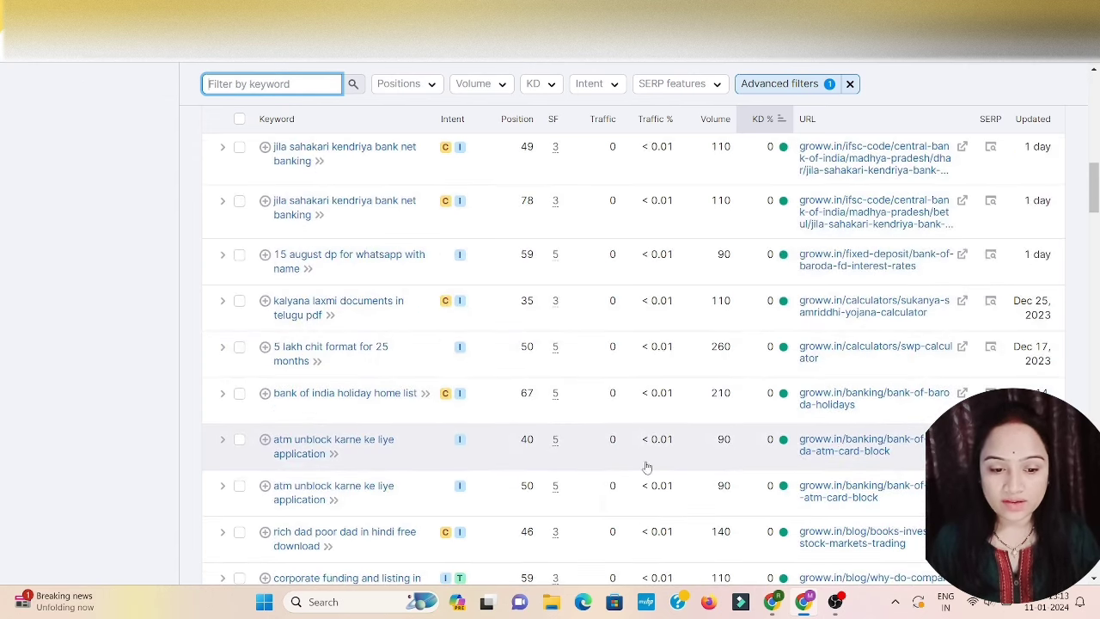
pyautogui.scroll(-4, 612, 445)
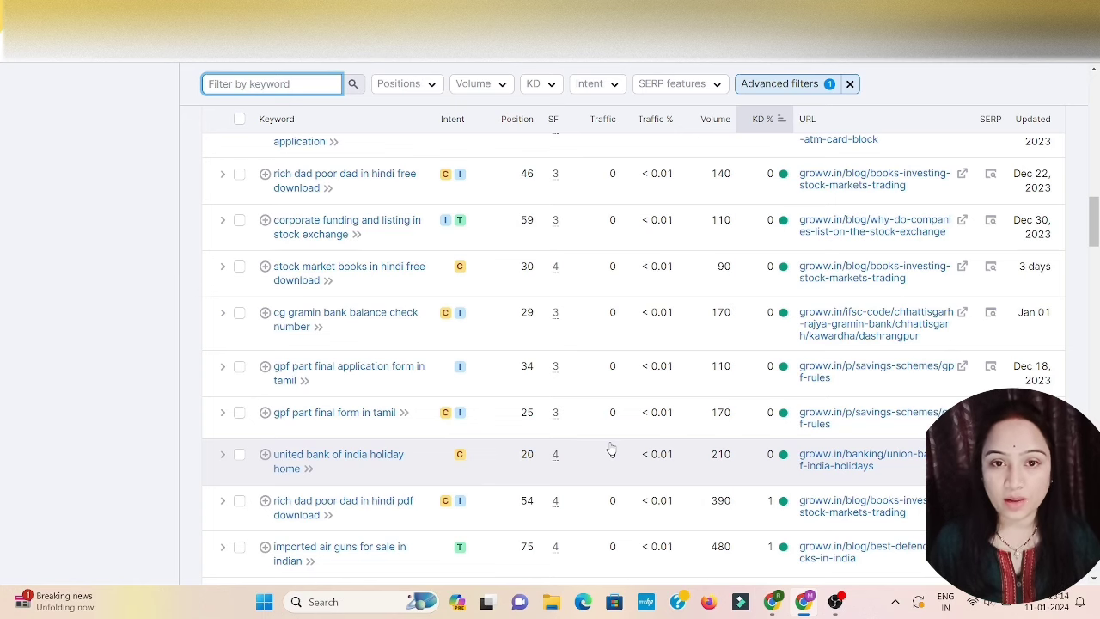
pyautogui.scroll(-2, 611, 446)
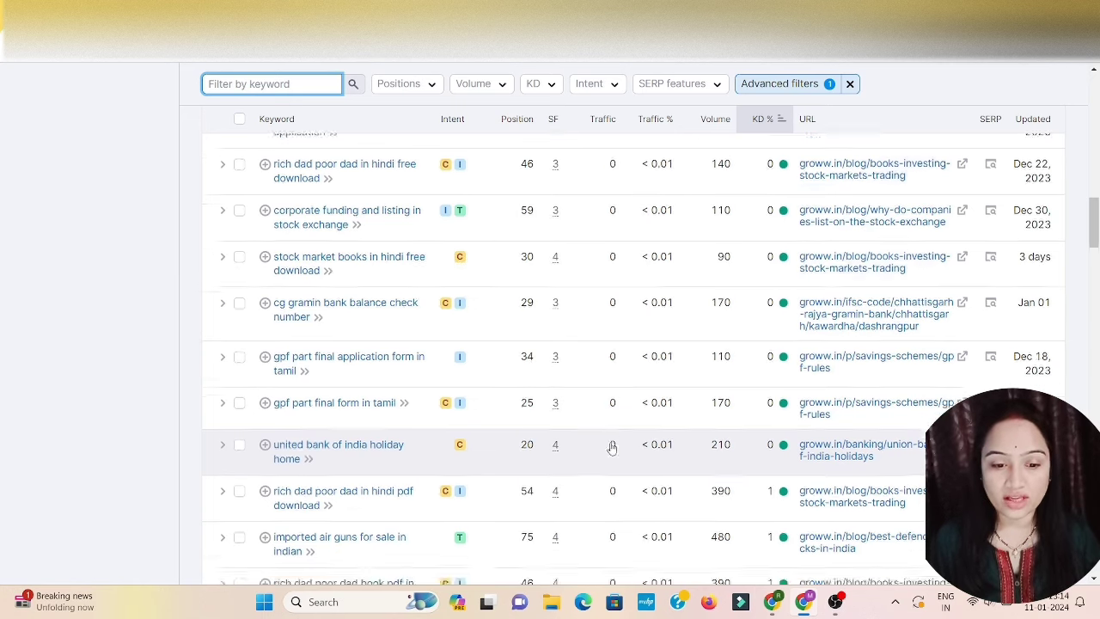